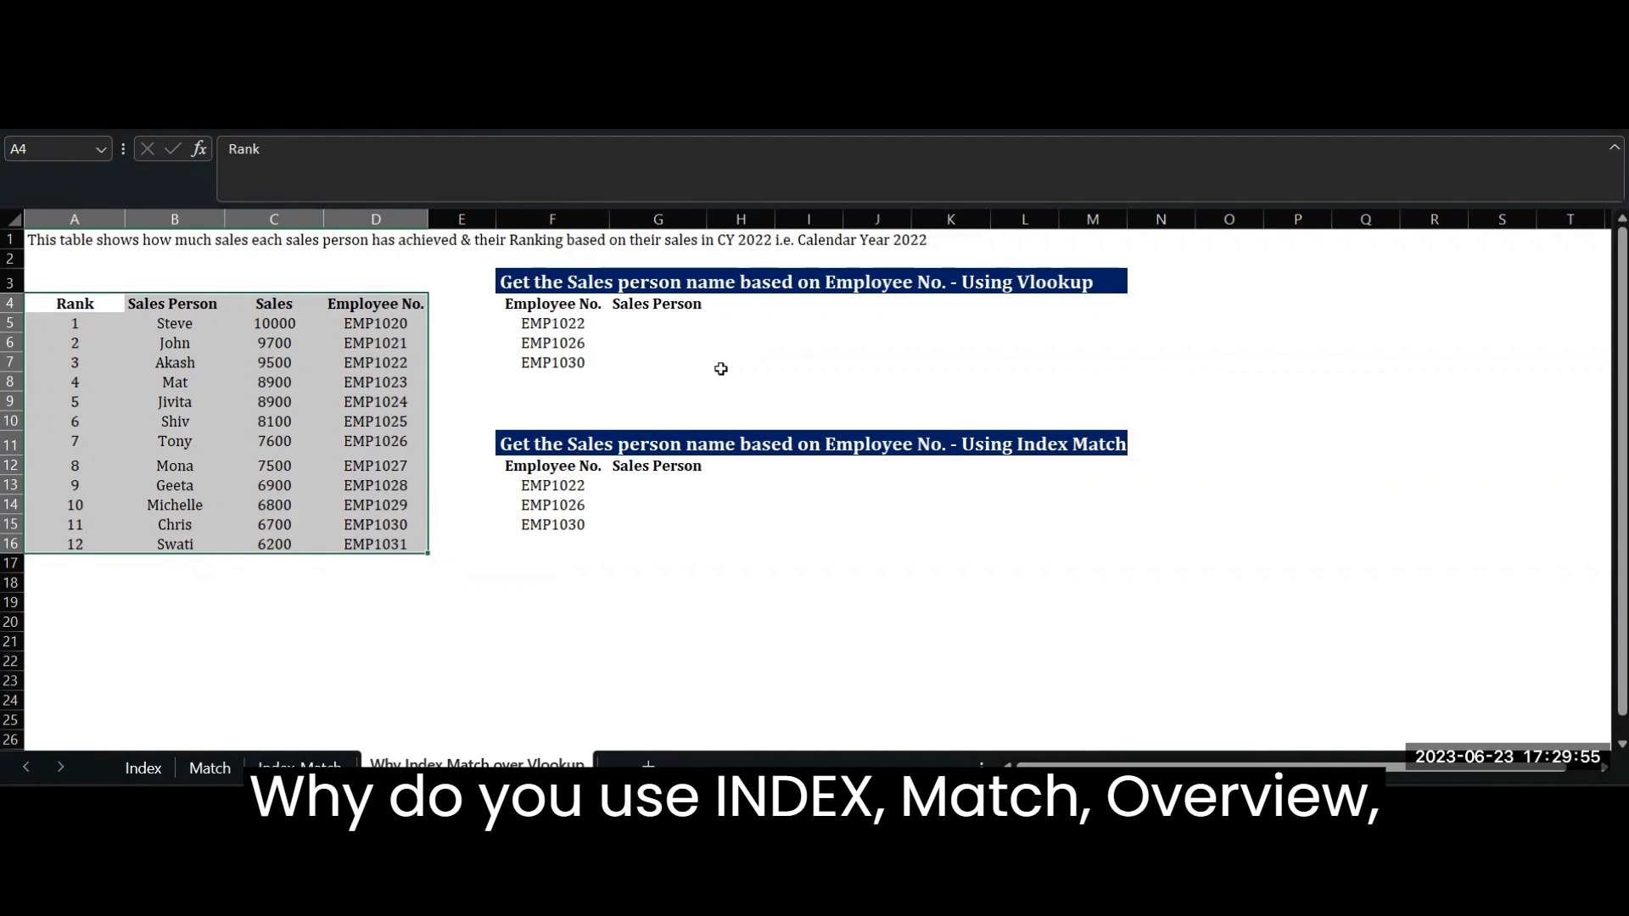
left_click(218, 352)
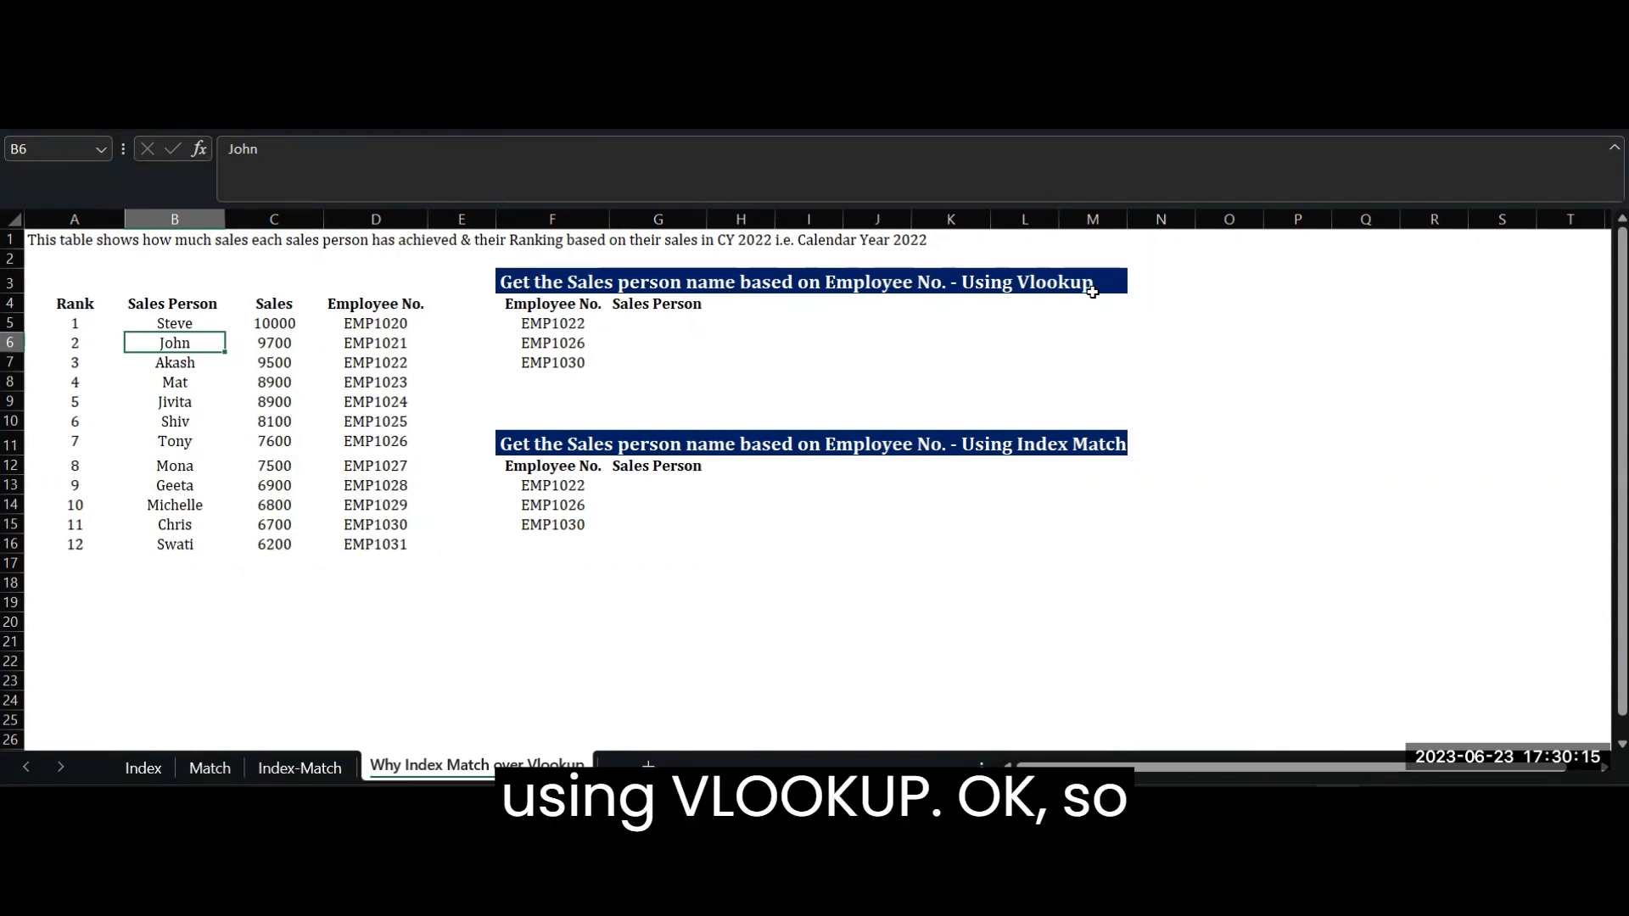
left_click(654, 327)
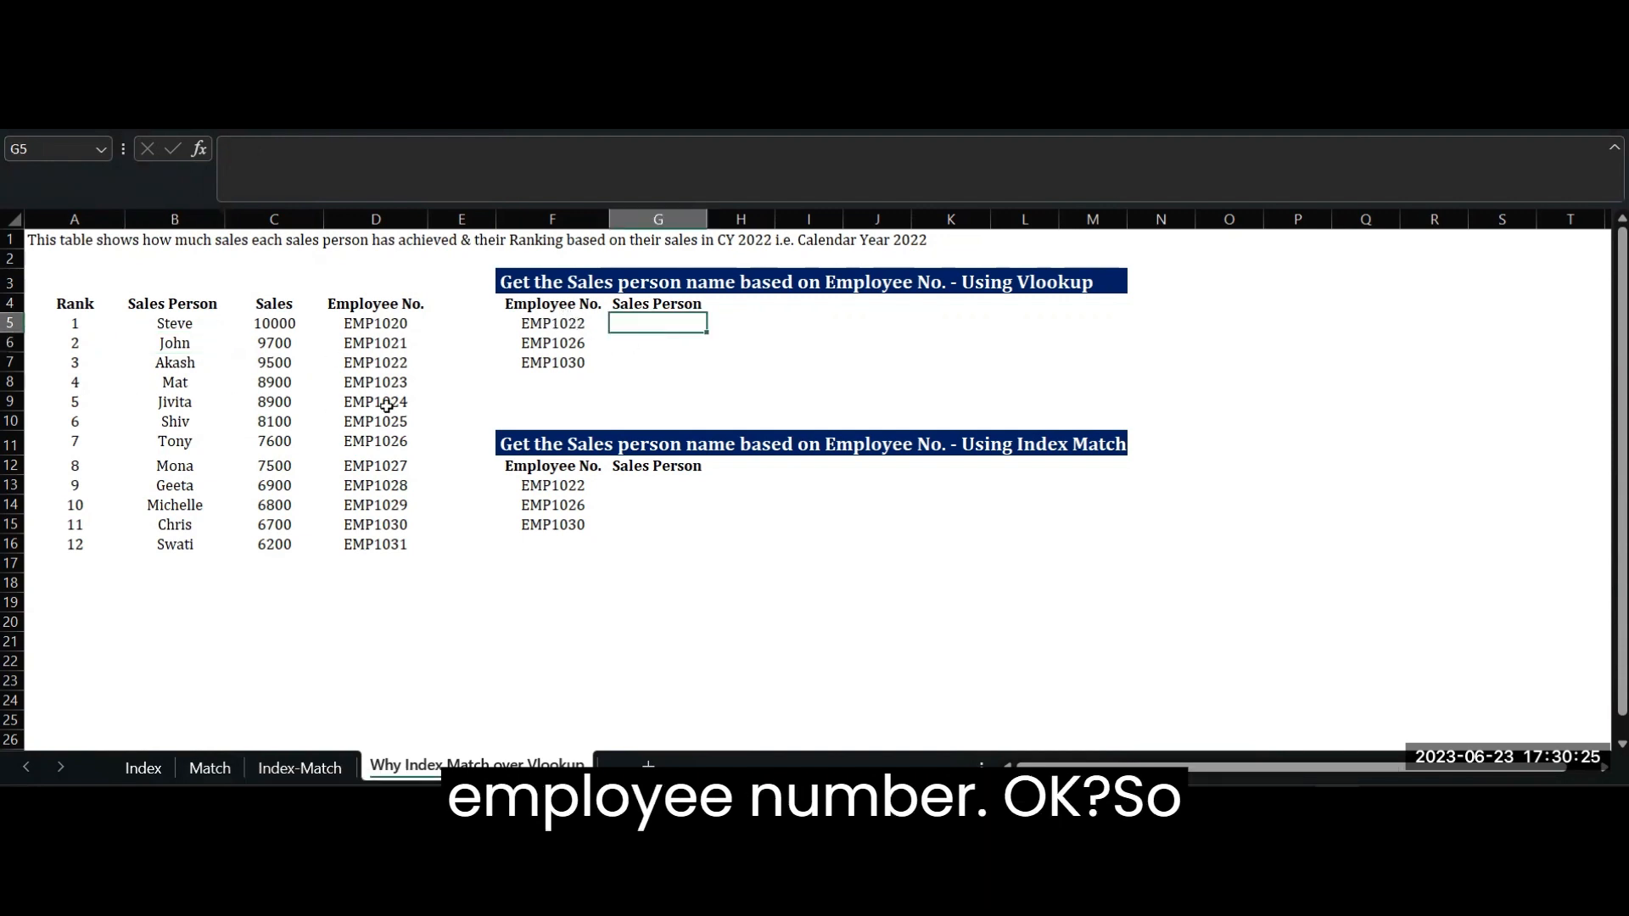
left_click_drag(59, 320, 408, 557)
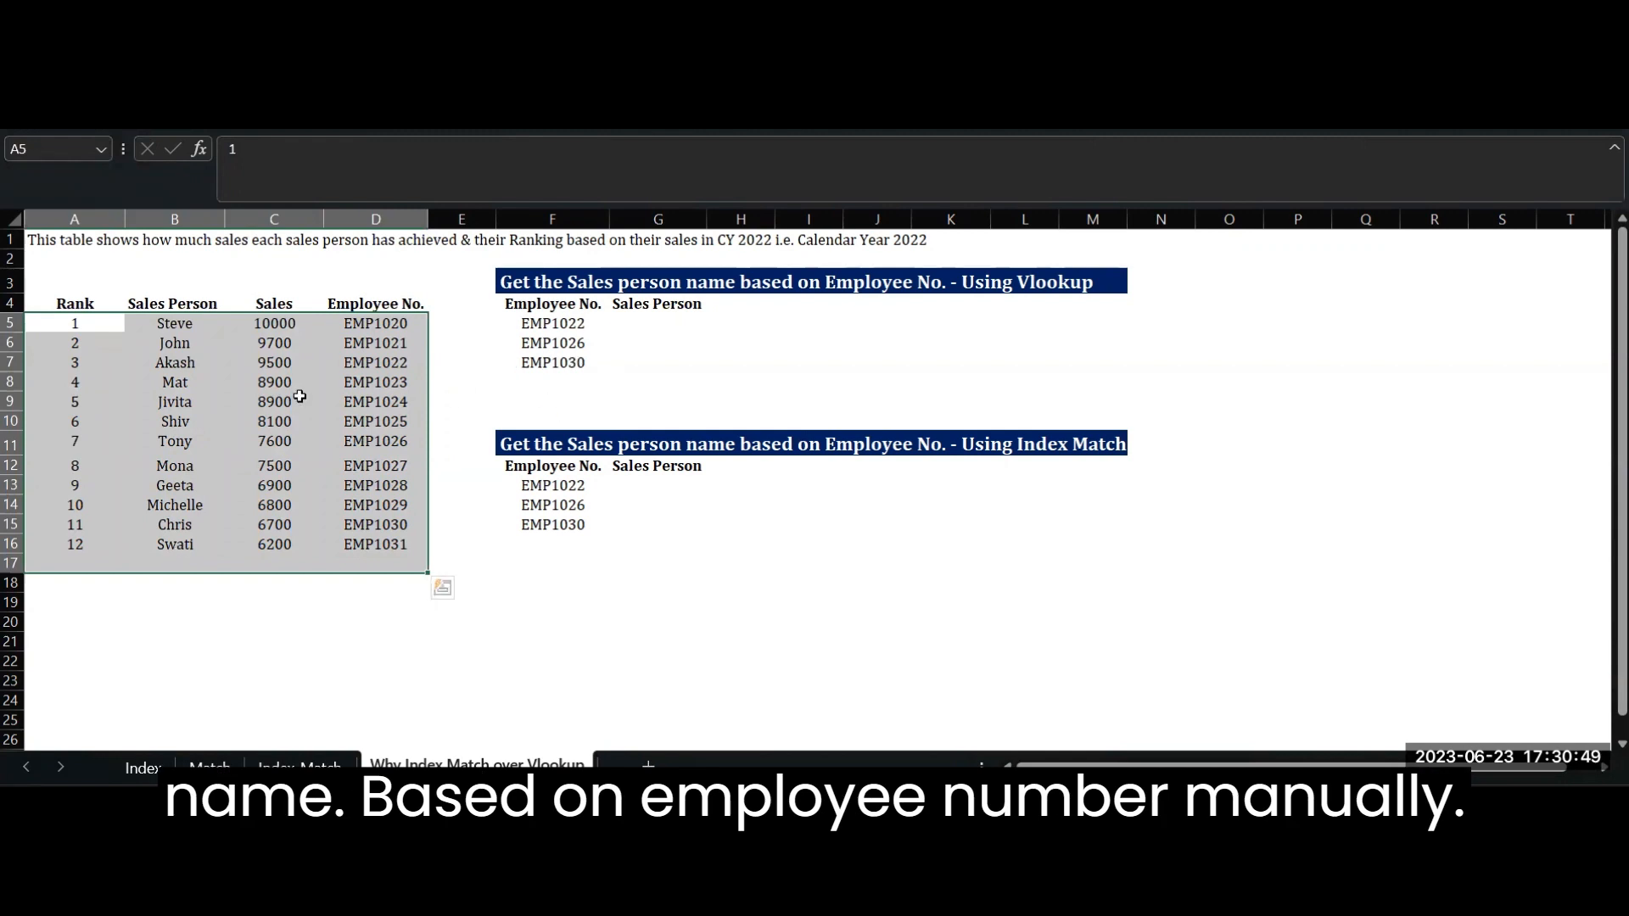
- Enter =VLOOKUP(F5,$A$4:$D$16,3,0) in G5 to look up the first employee number in the locked sales table
left_click(650, 326)
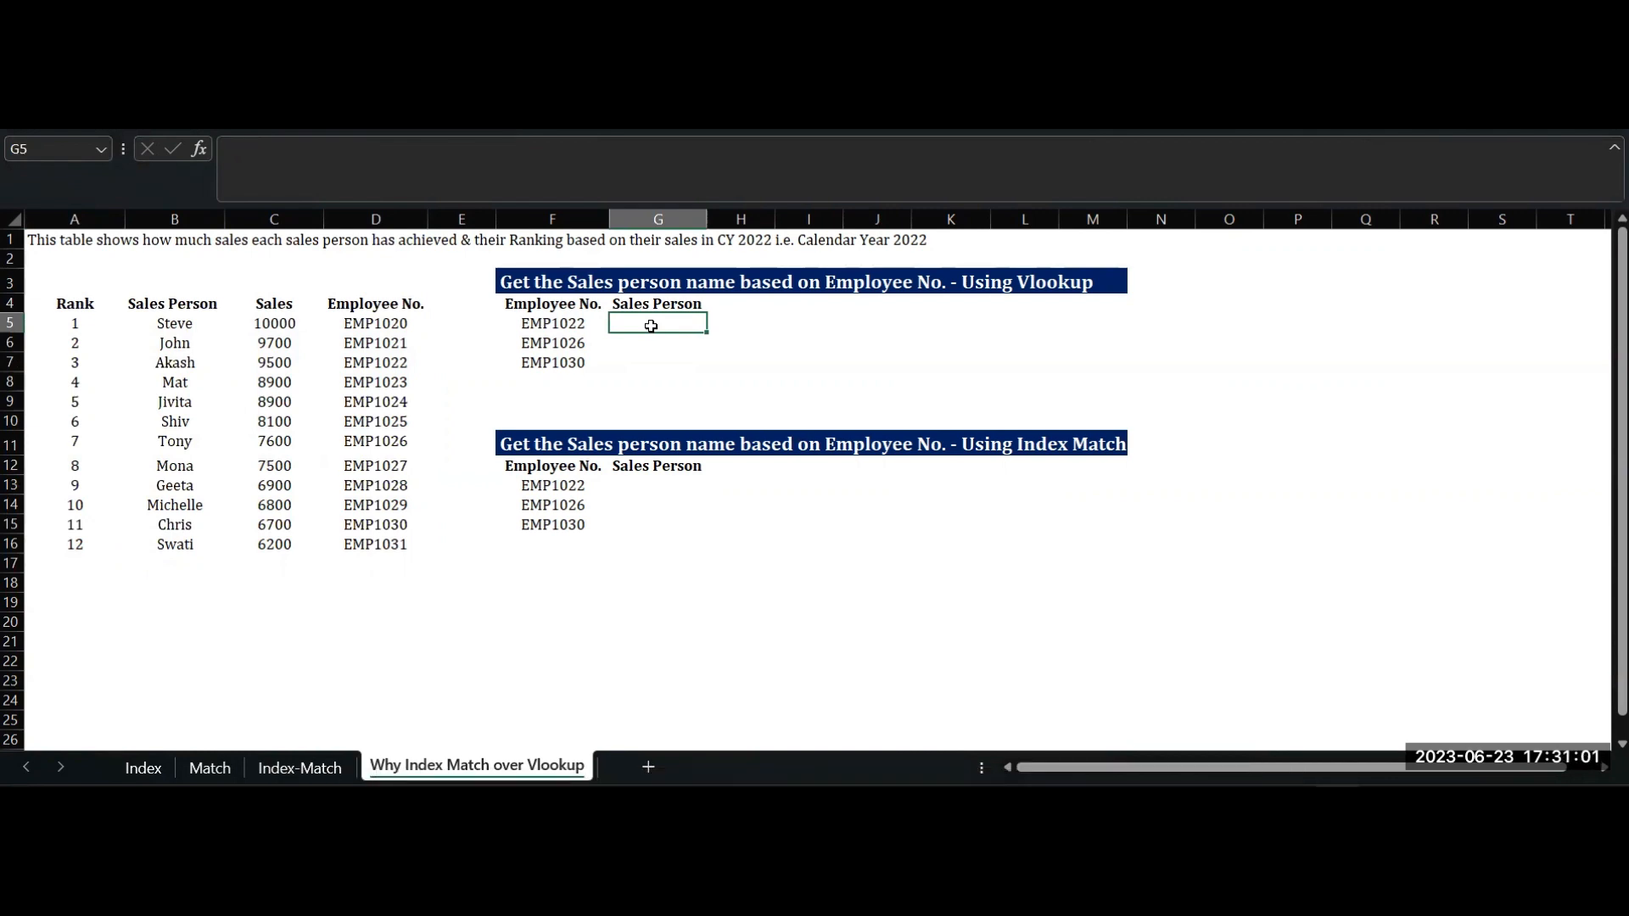
type("=vloo")
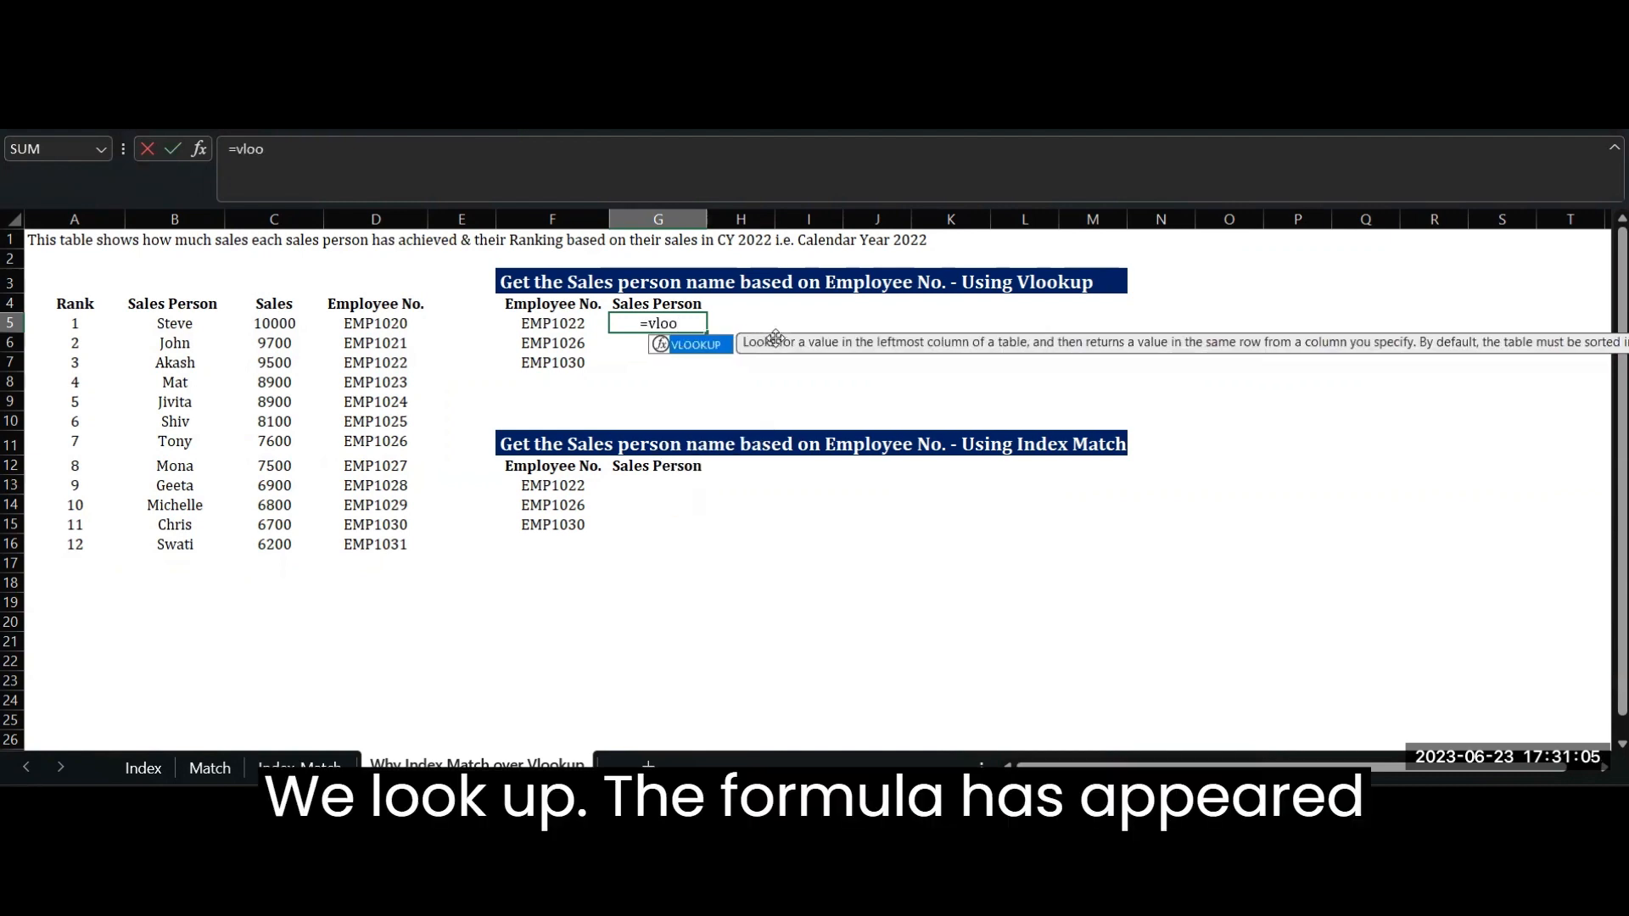
double_click(697, 348)
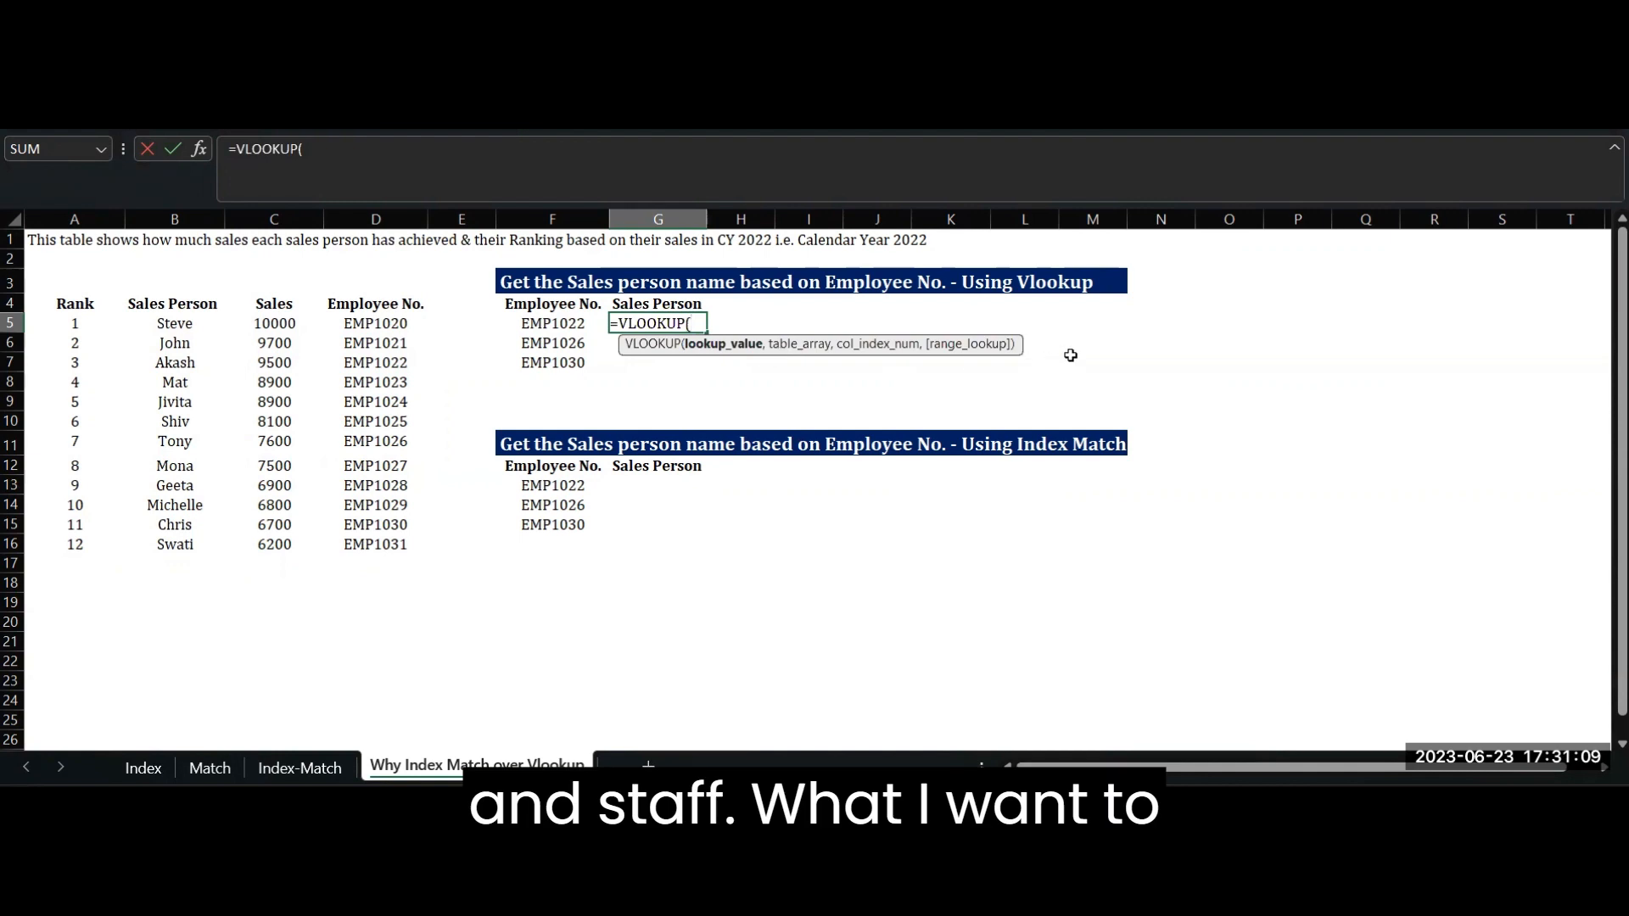
left_click(552, 326)
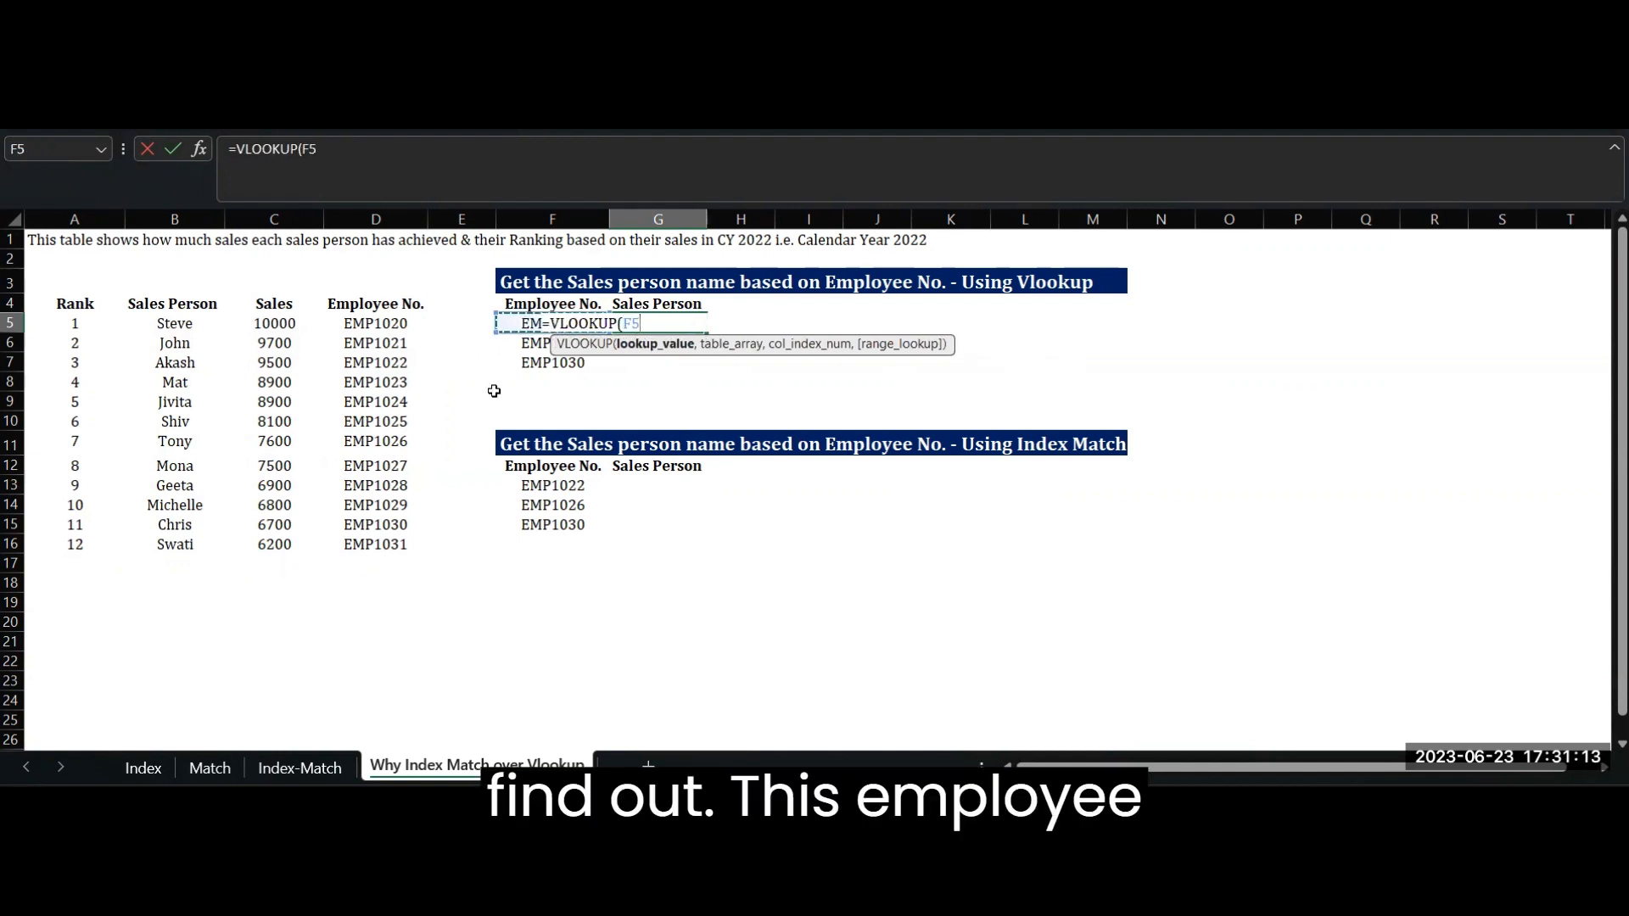
type(",")
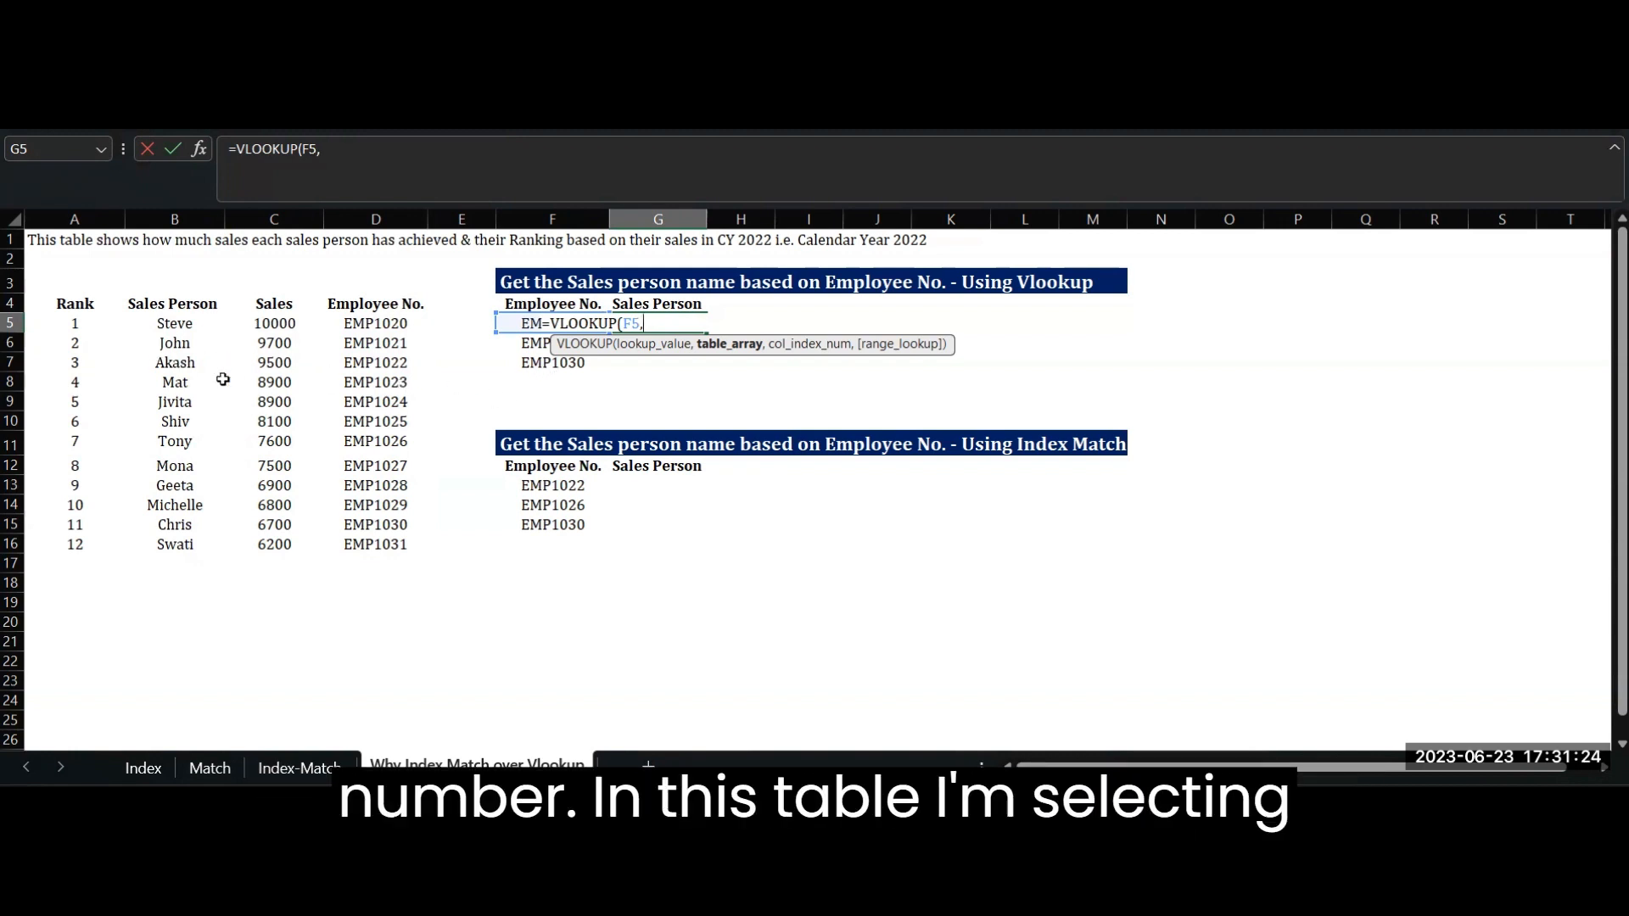
left_click_drag(72, 307, 398, 539)
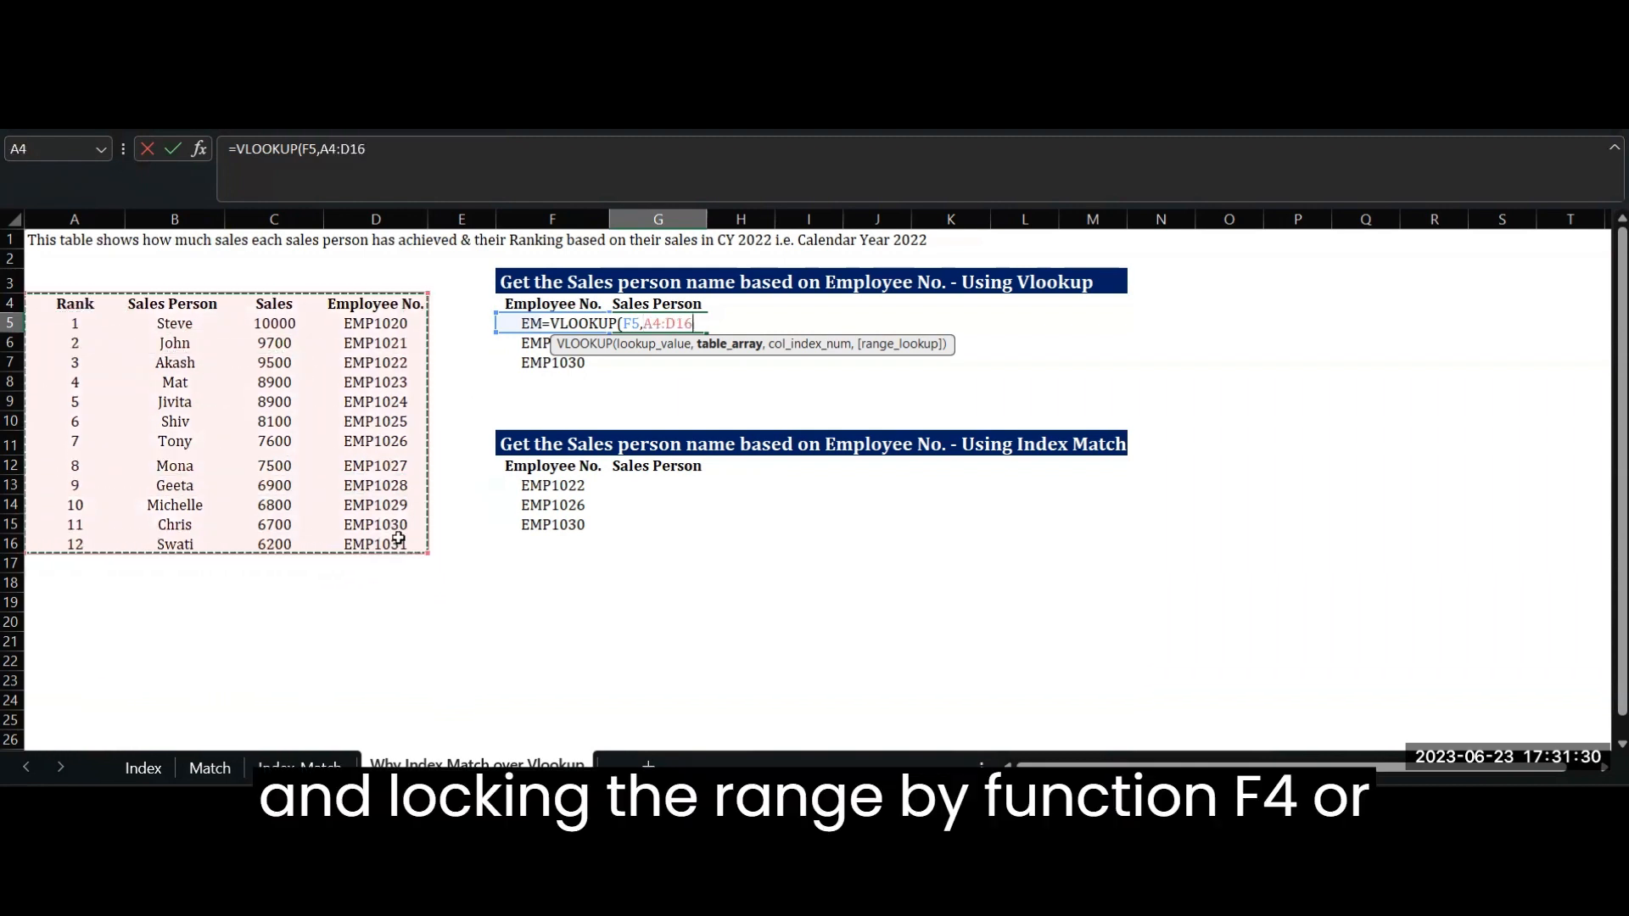
key("F4")
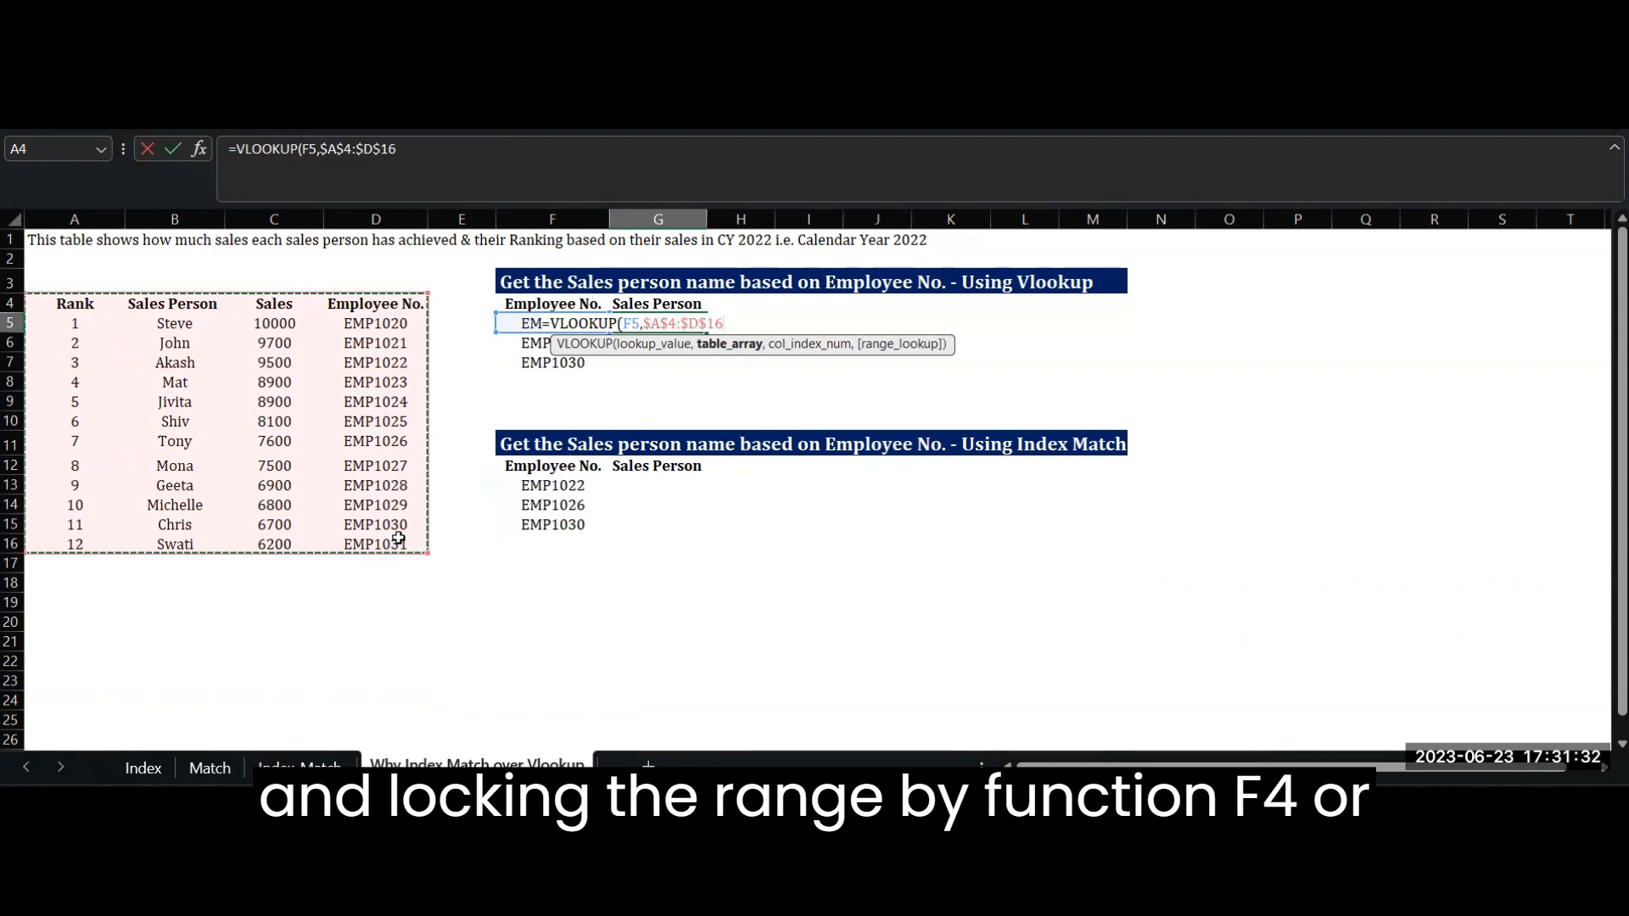
type(",")
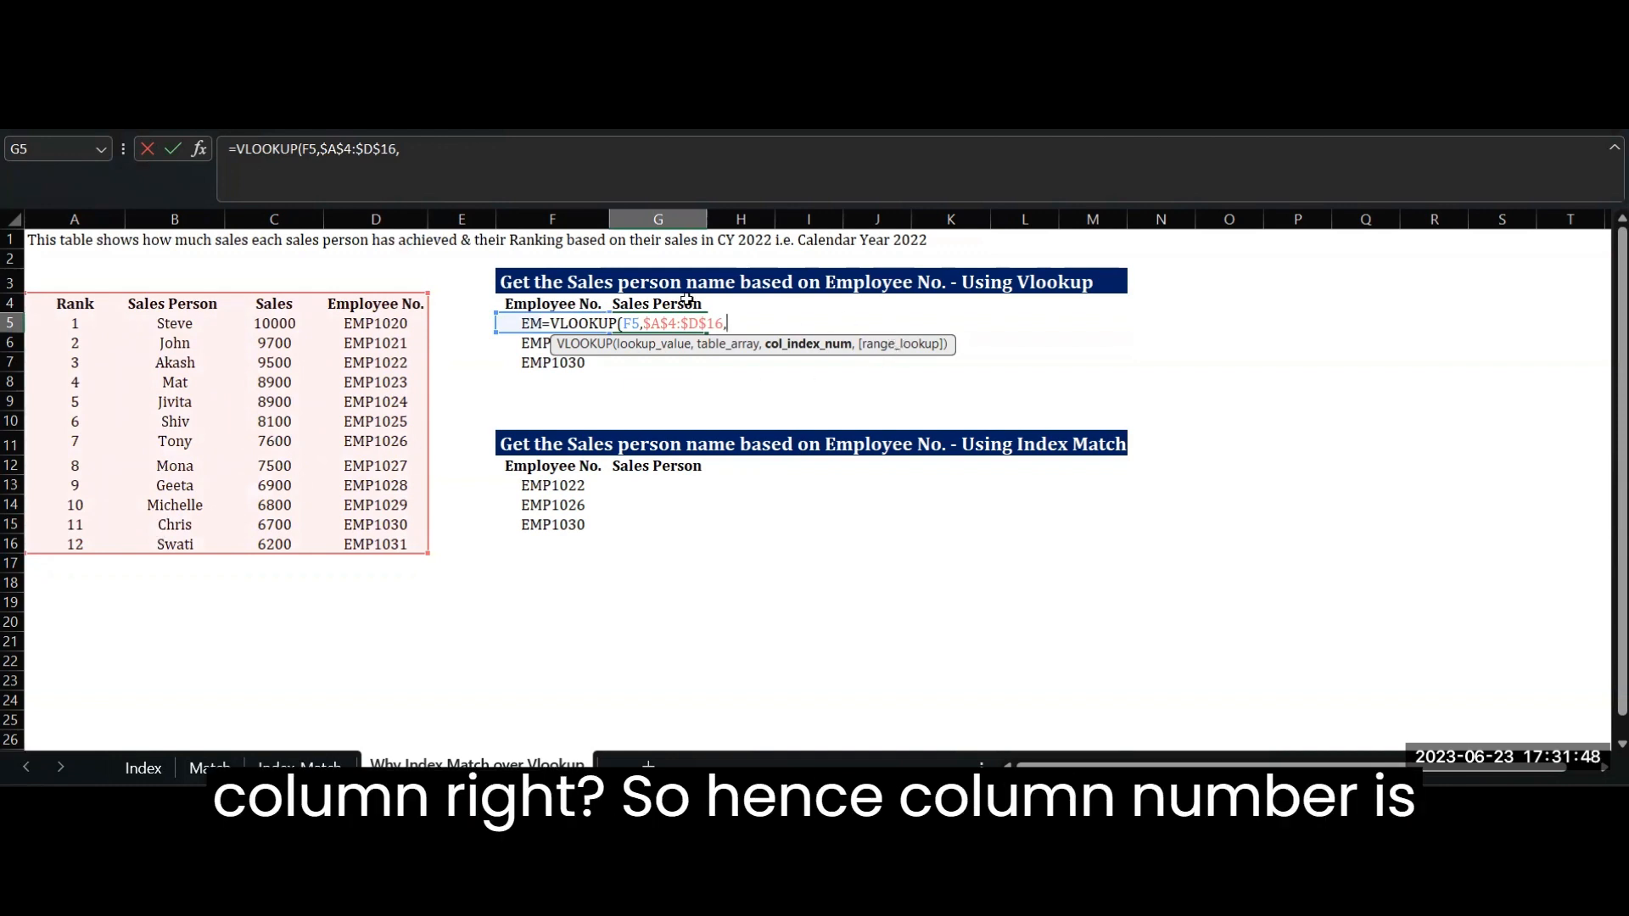
type("3,")
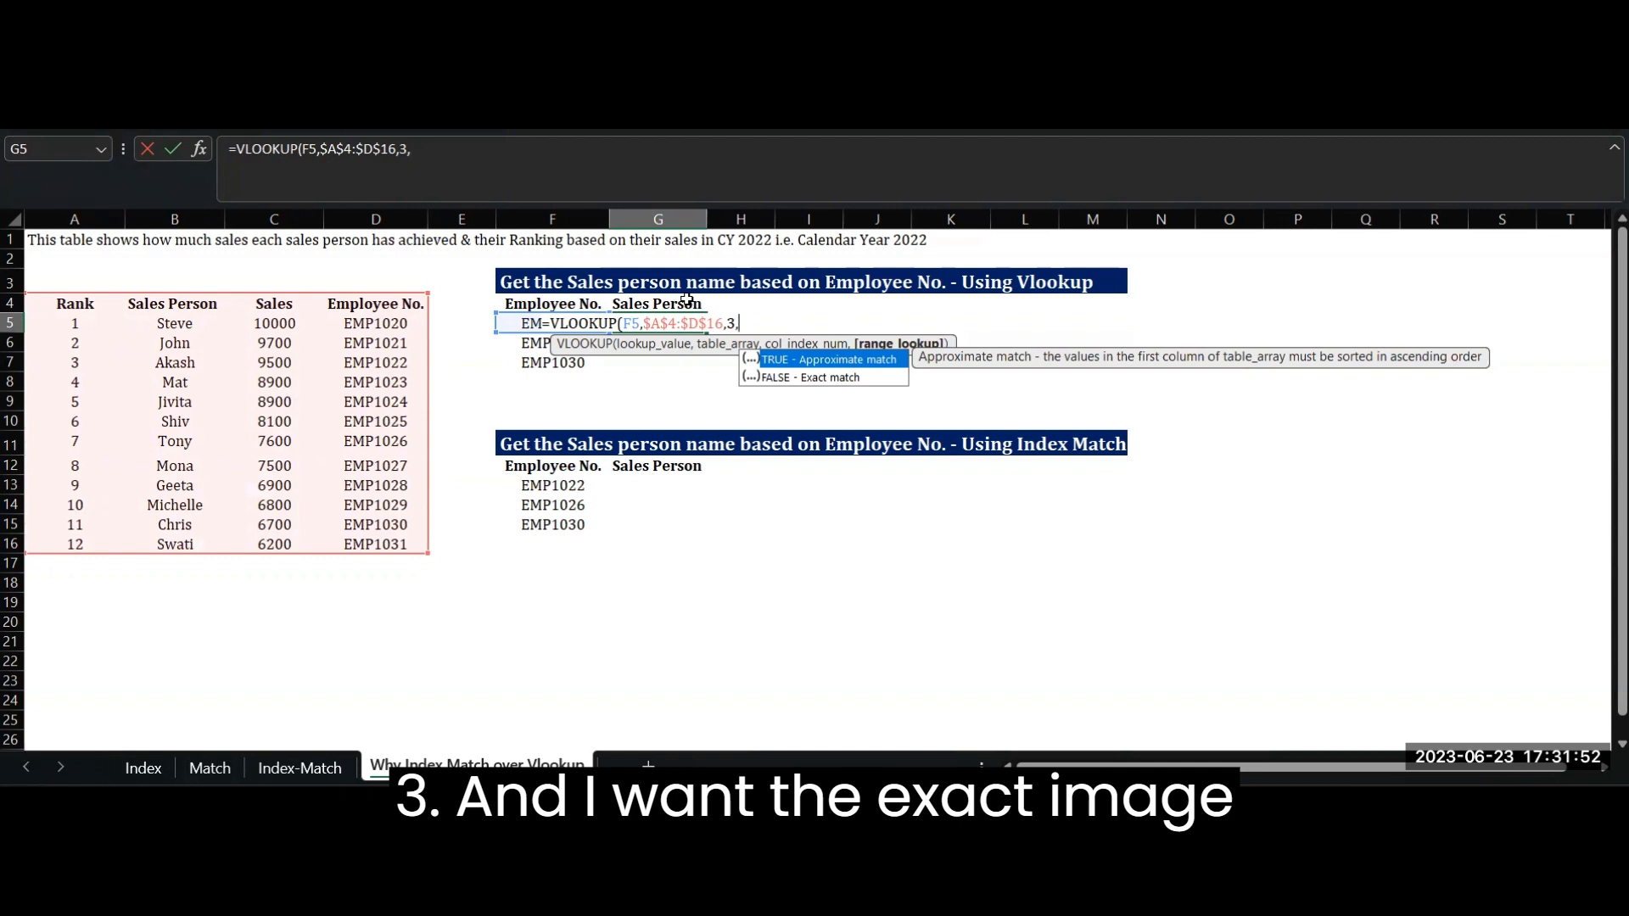
type("0")
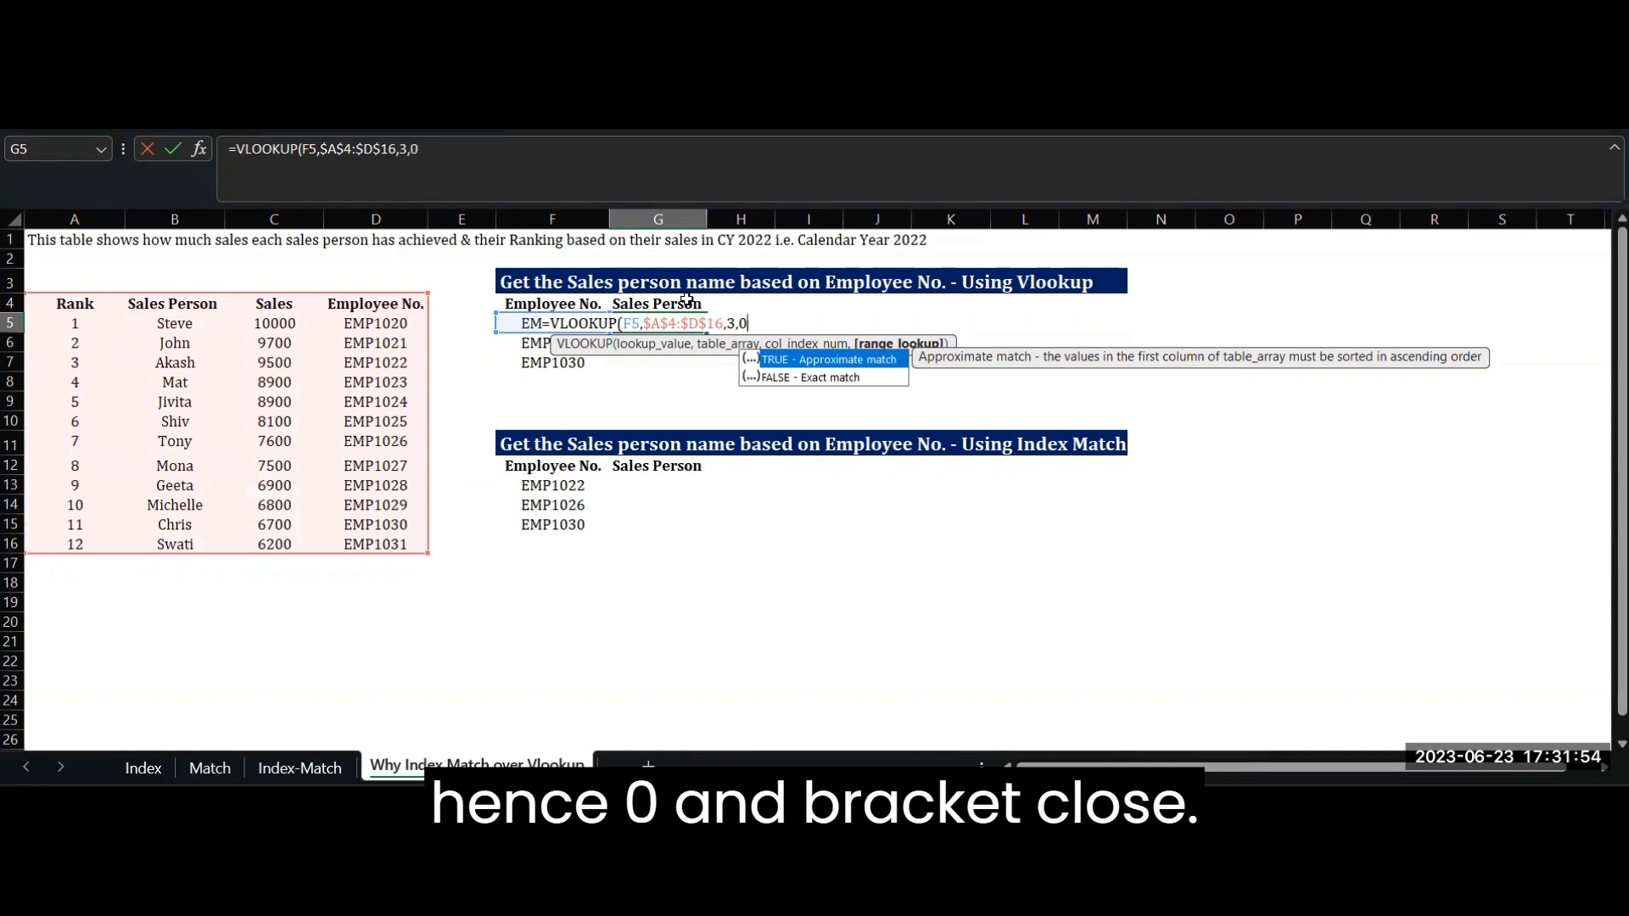
type(")")
key("Return")
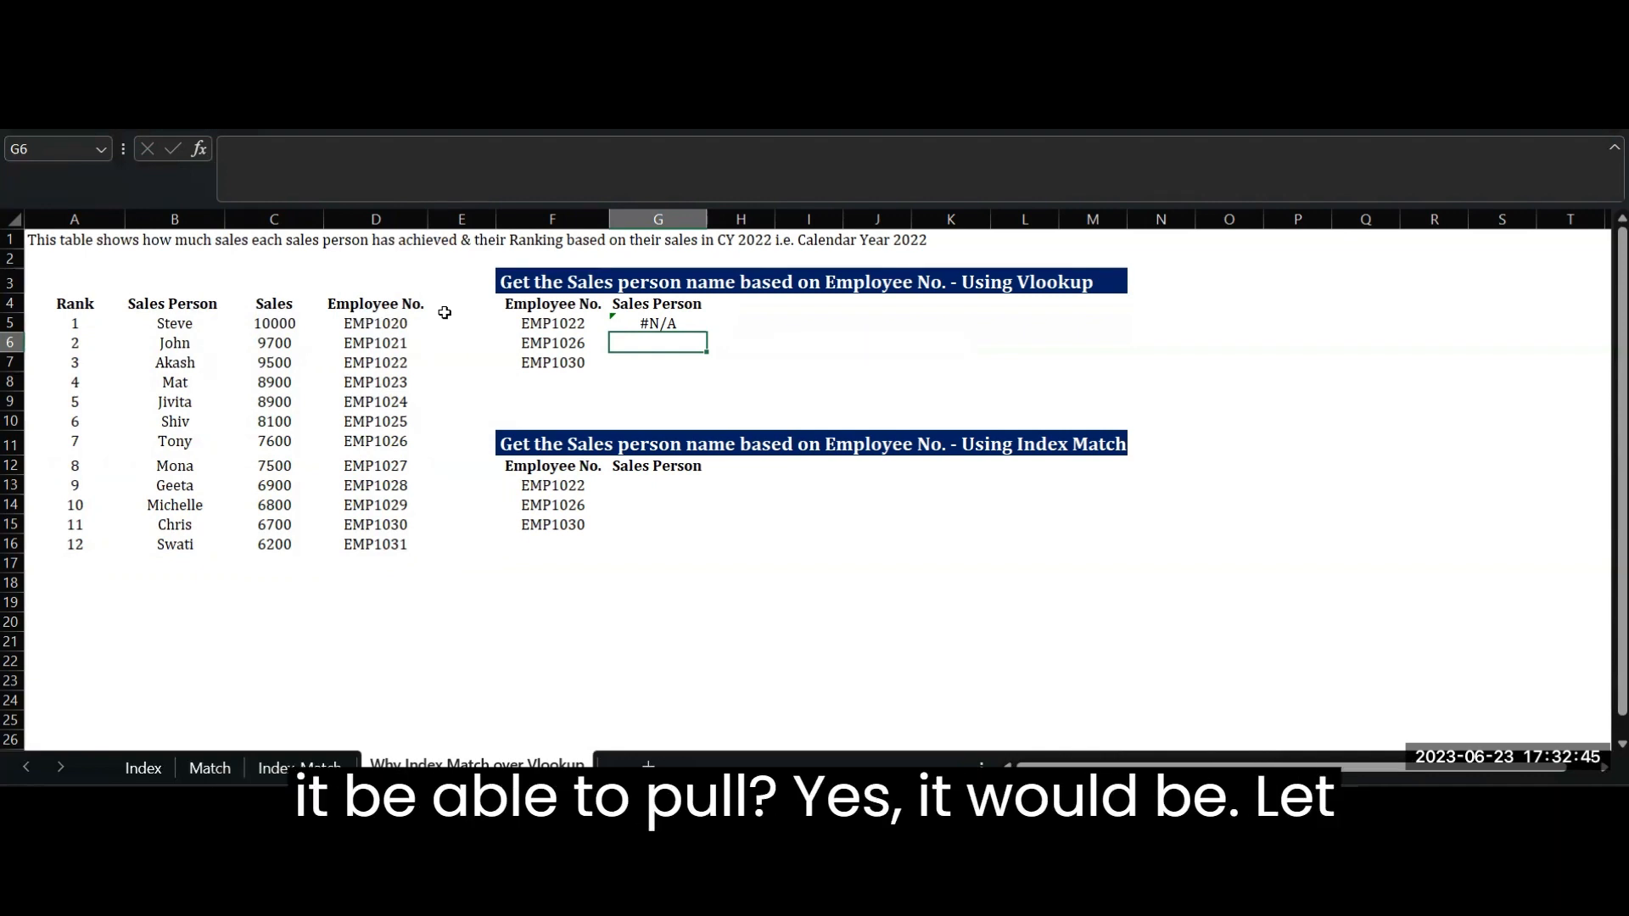
- Insert a blank column E directly after the table's Employee No. column
left_click(154, 306)
left_click_drag(155, 305, 211, 548)
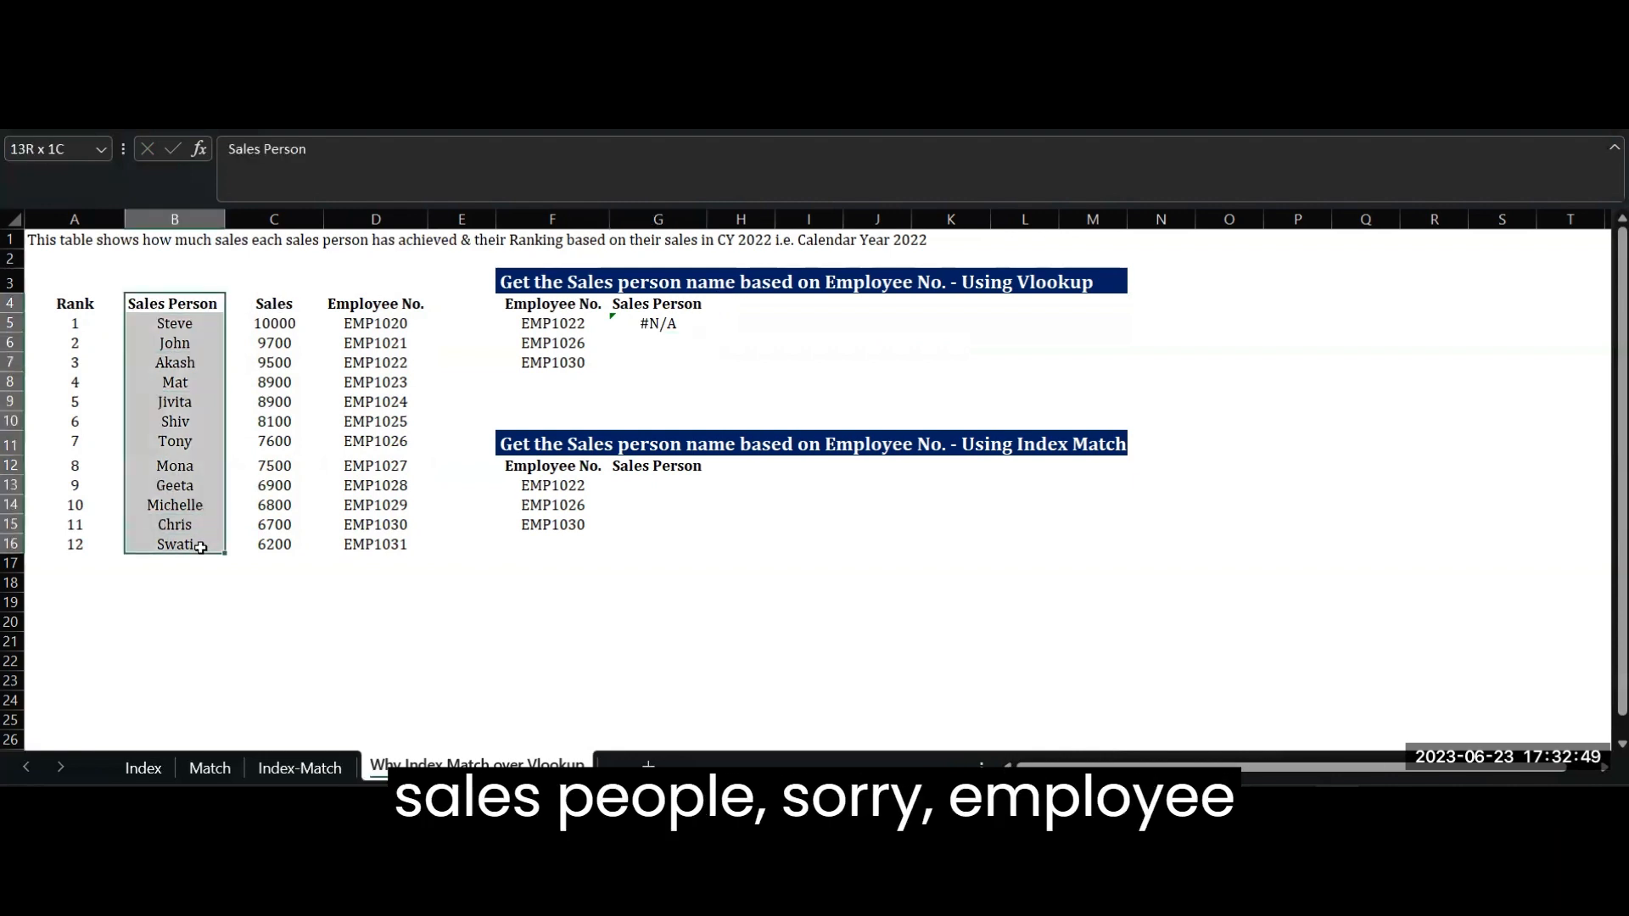
left_click_drag(376, 307, 403, 550)
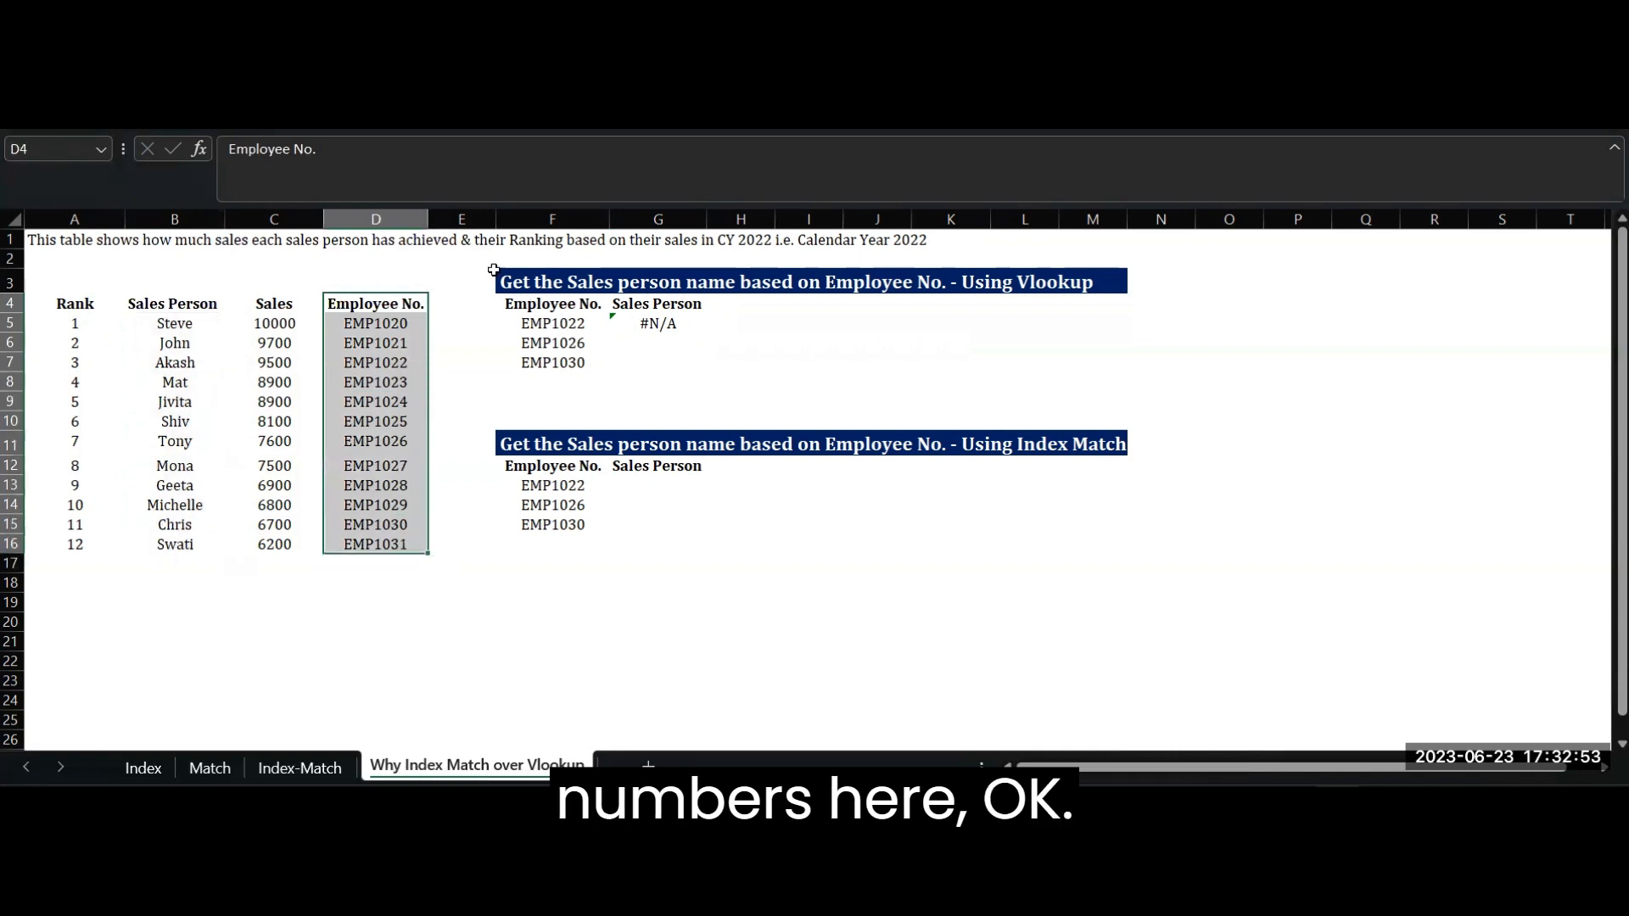
left_click(481, 216)
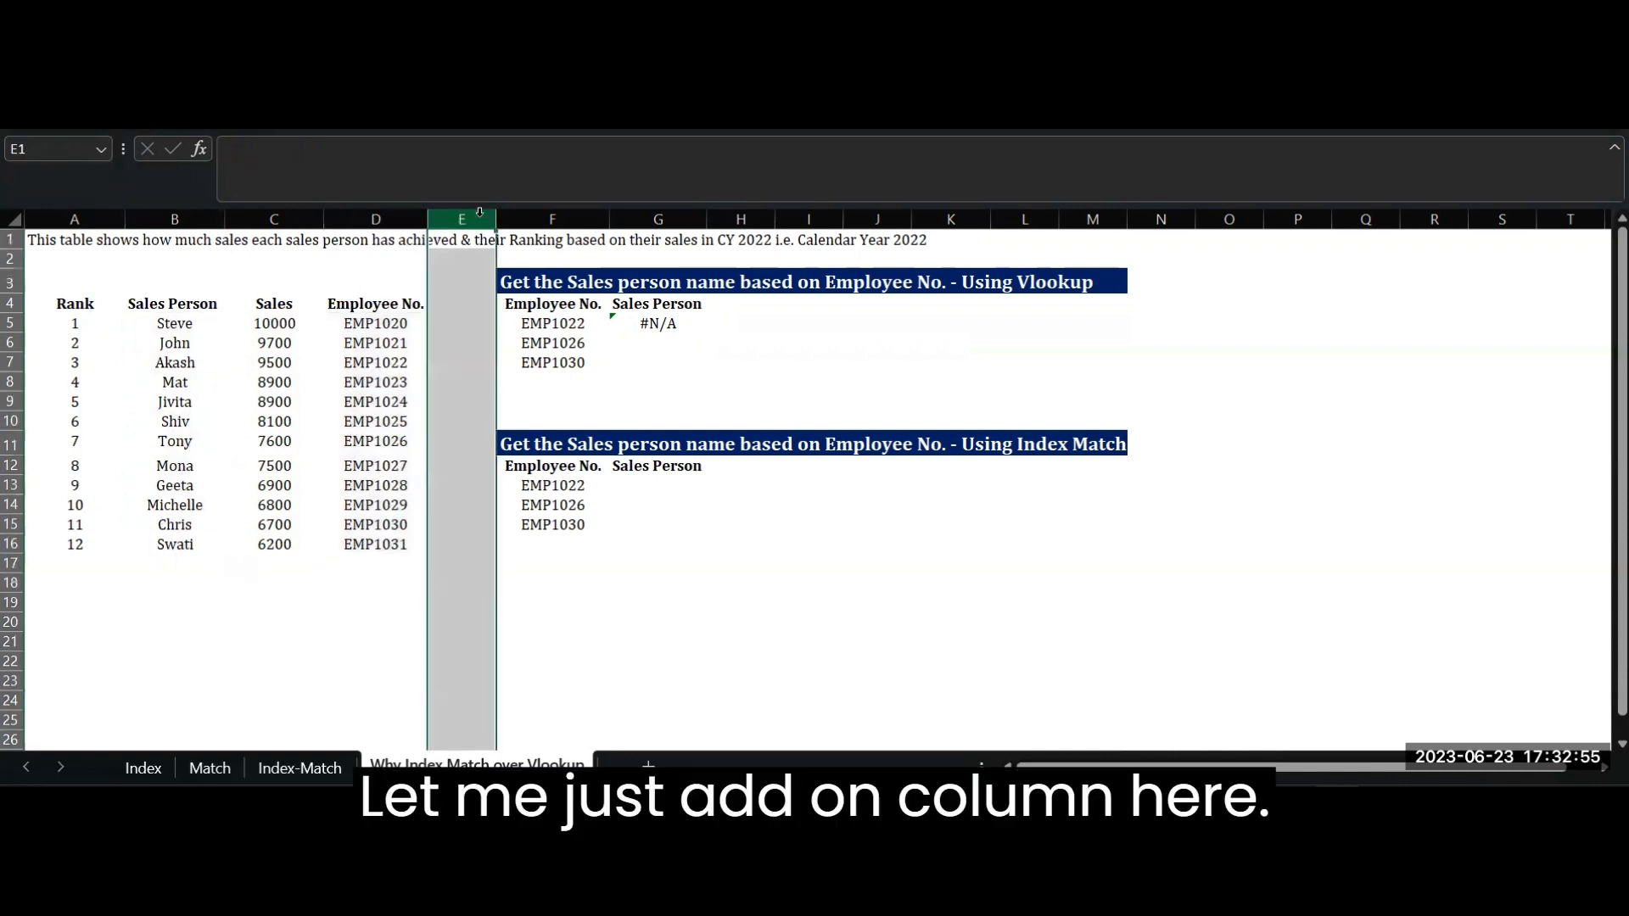
key("ctrl+shift+equal")
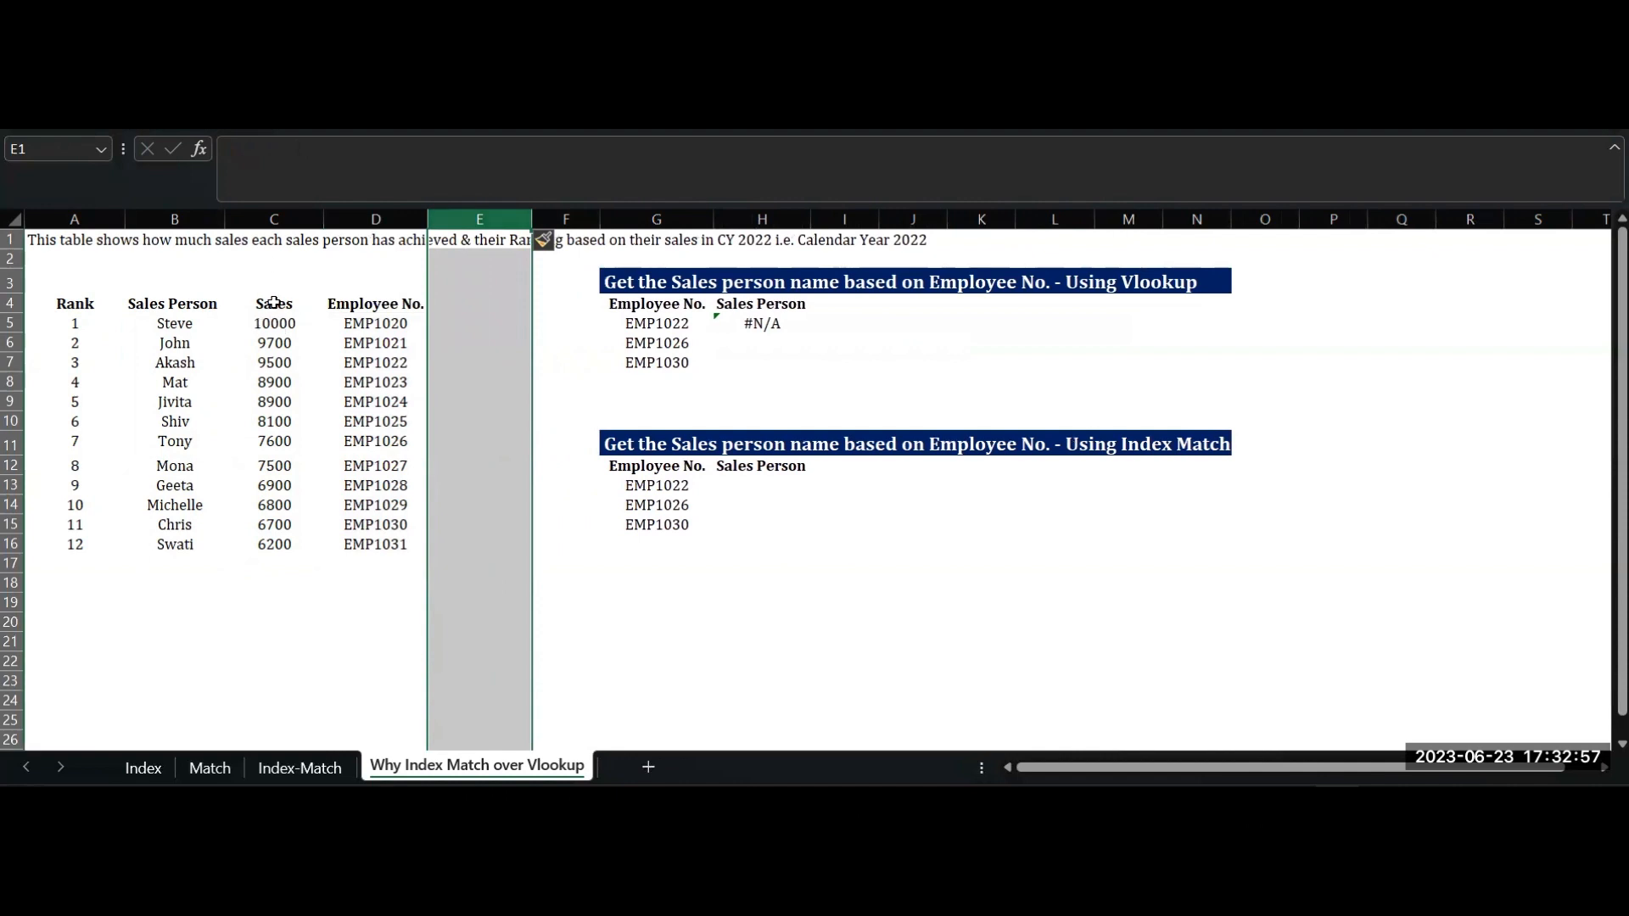
- Copy the Sales Person column B4:B16 into the blank column starting at E4
left_click_drag(188, 304, 175, 546)
key("ctrl+c")
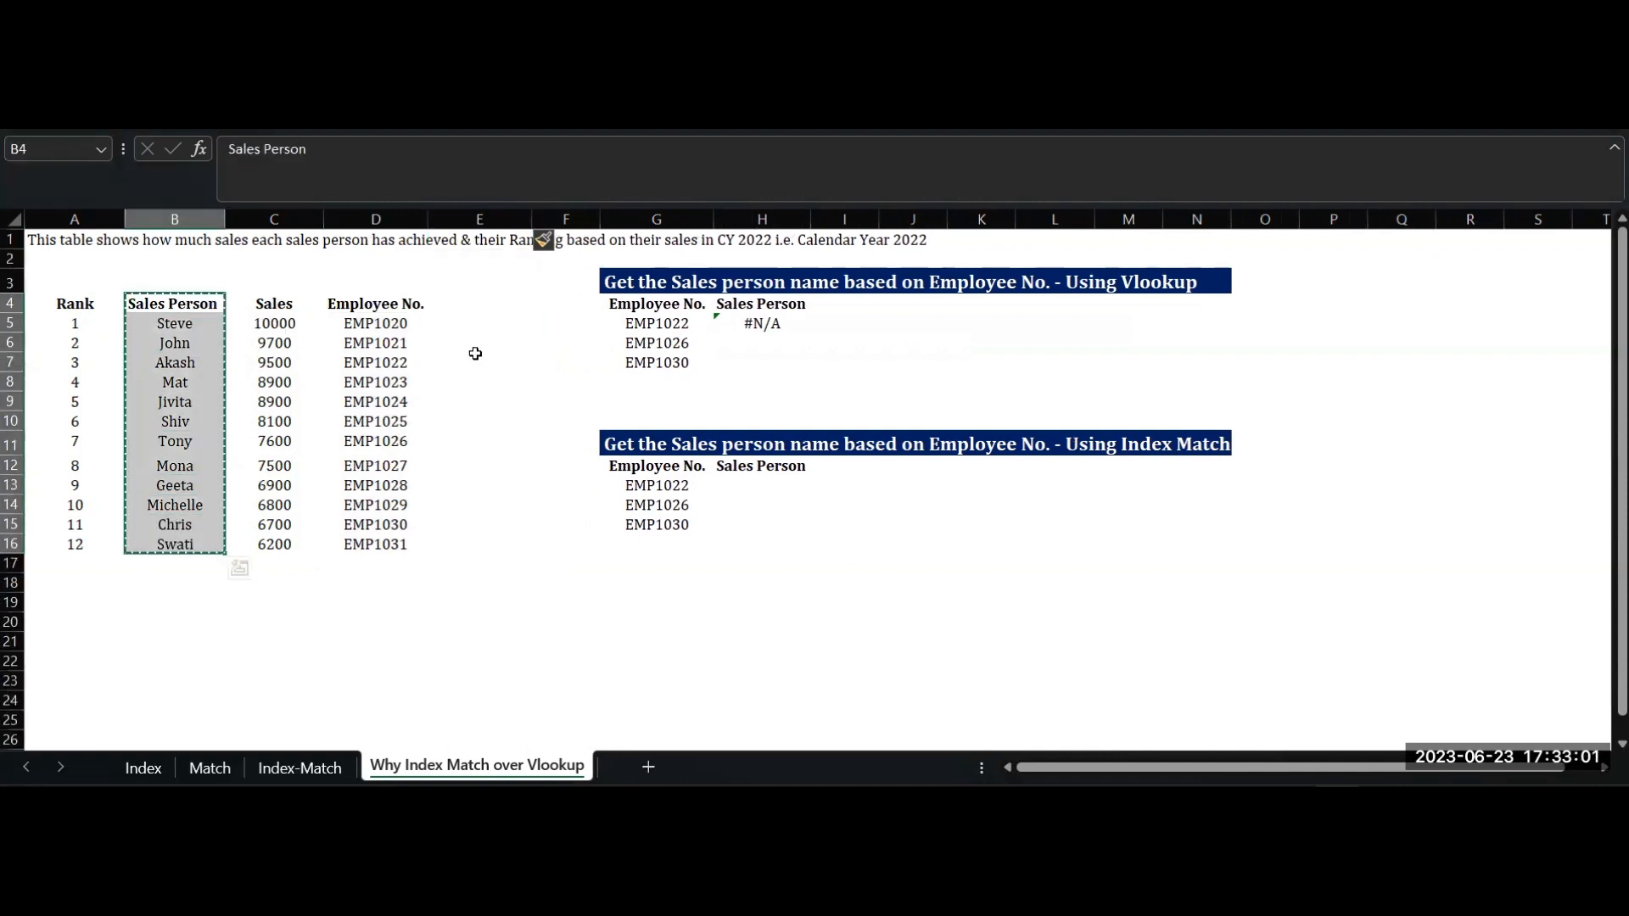
left_click(467, 303)
key("ctrl+v")
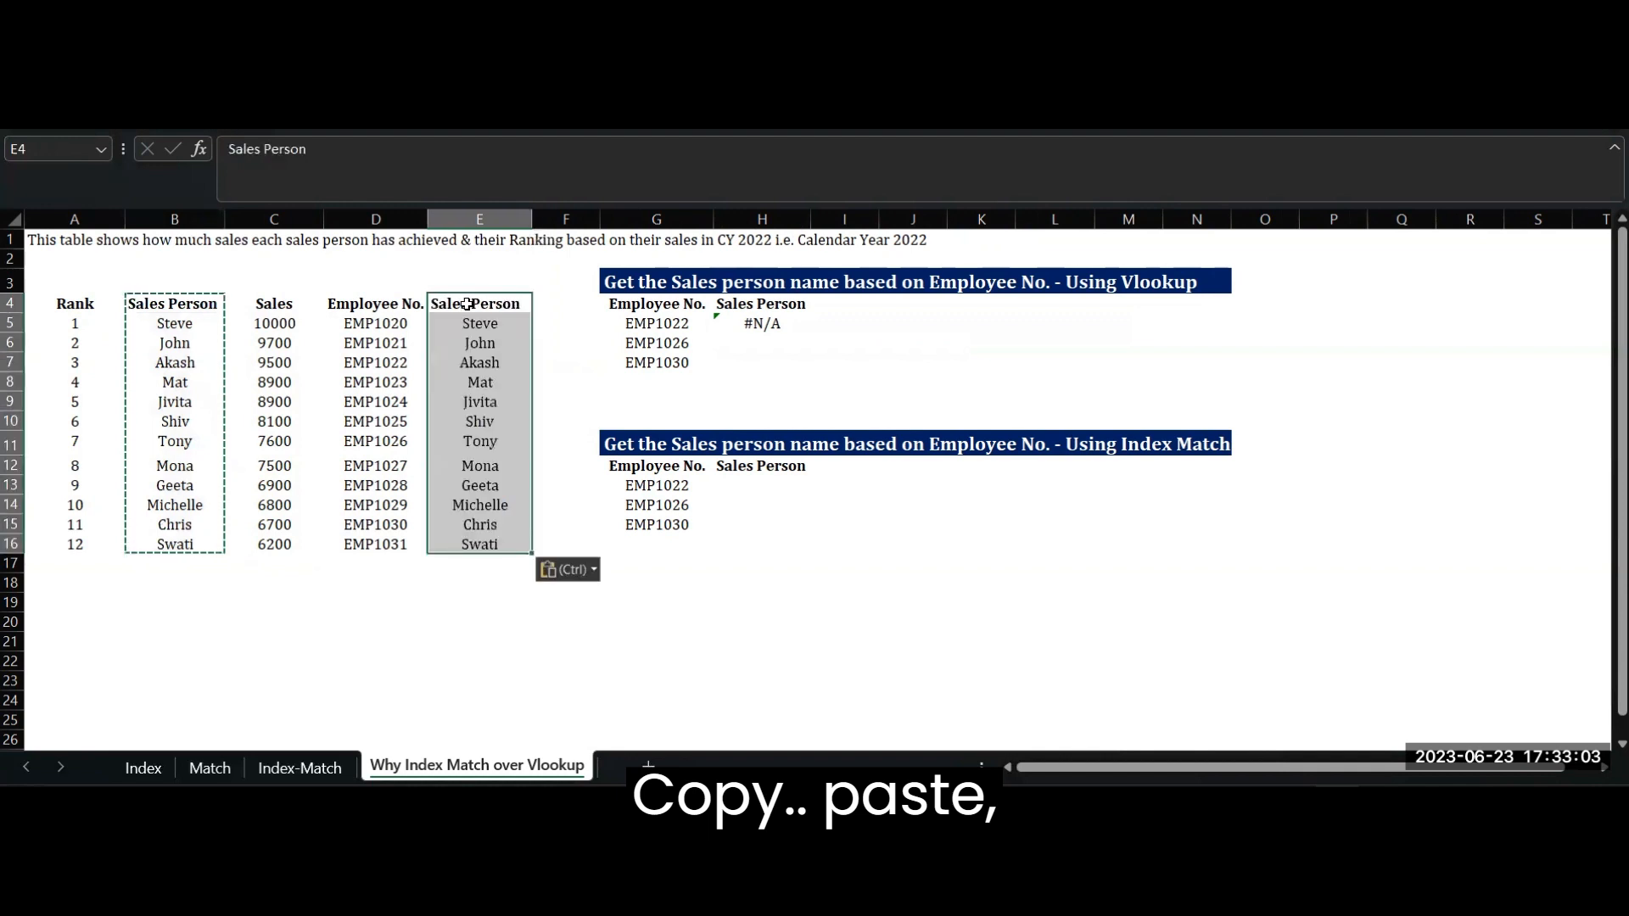
key("Escape")
- Enter =VLOOKUP(G5,D4:E16,2,0) in I5 to return the sales person from the copied column by exact match
left_click(858, 322)
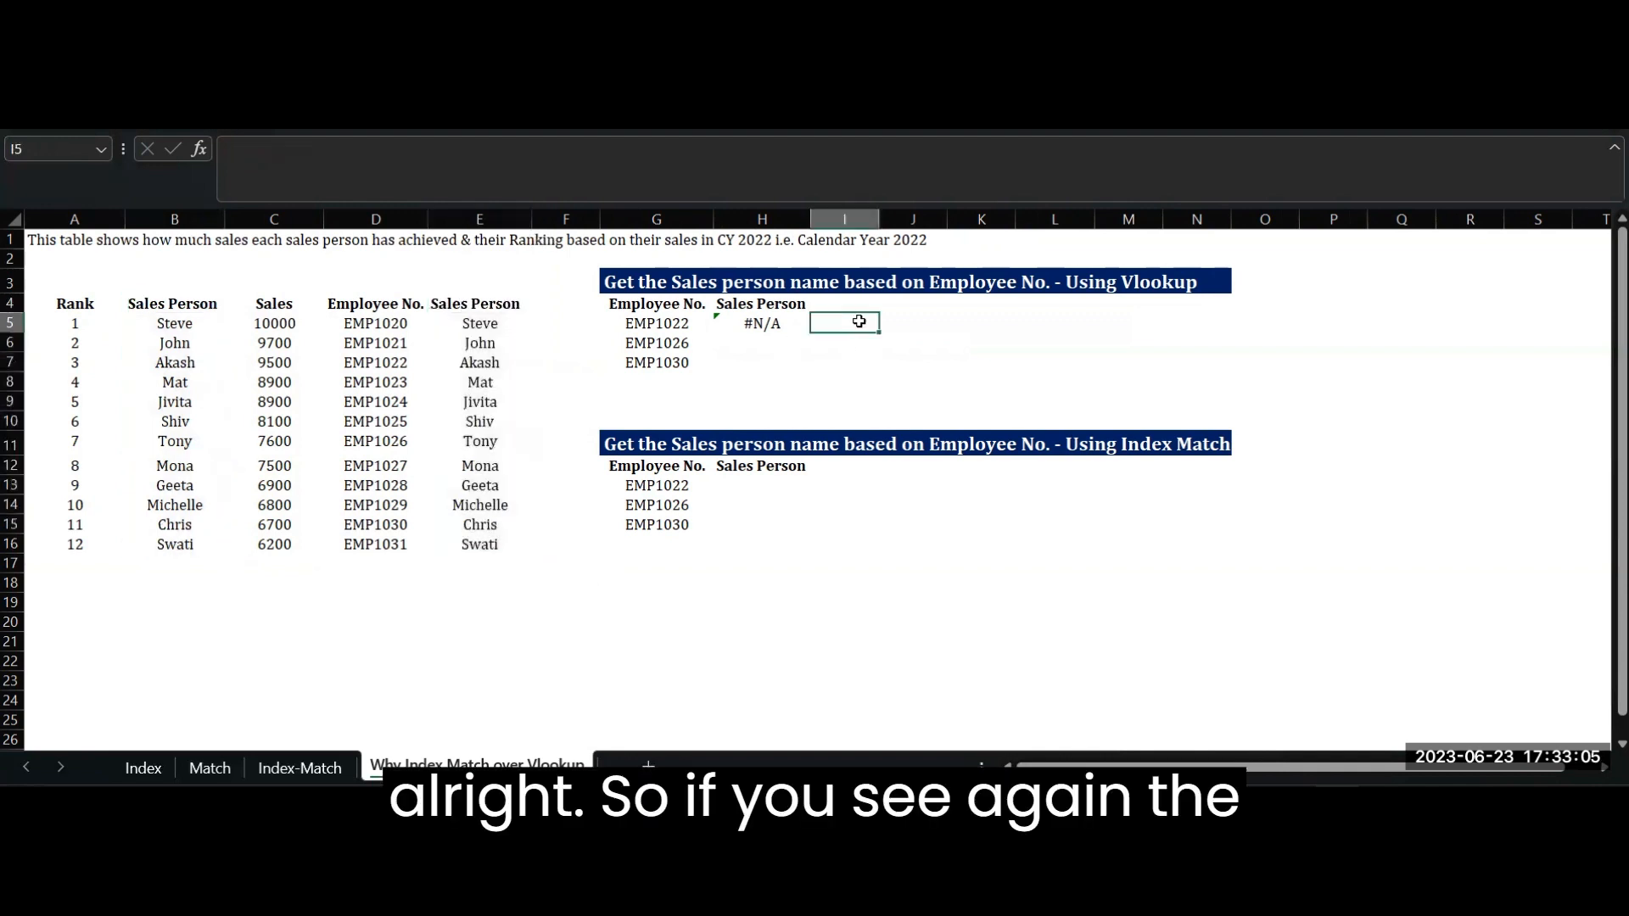
type("=vlo")
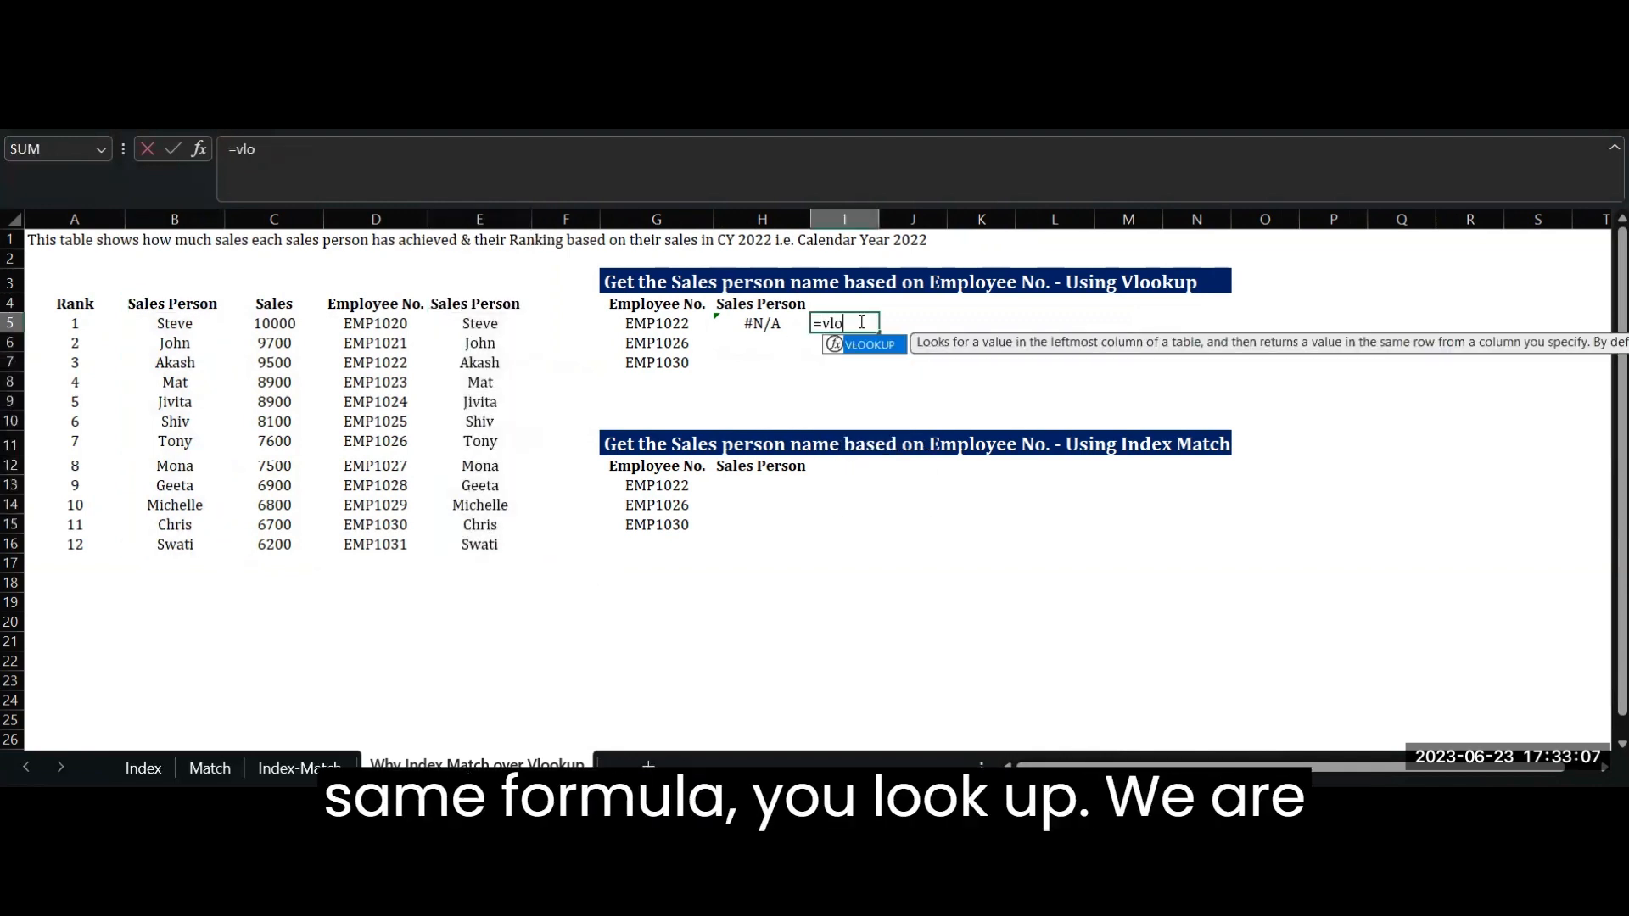
key("Tab")
key("Left")
key("Left")
key("Left")
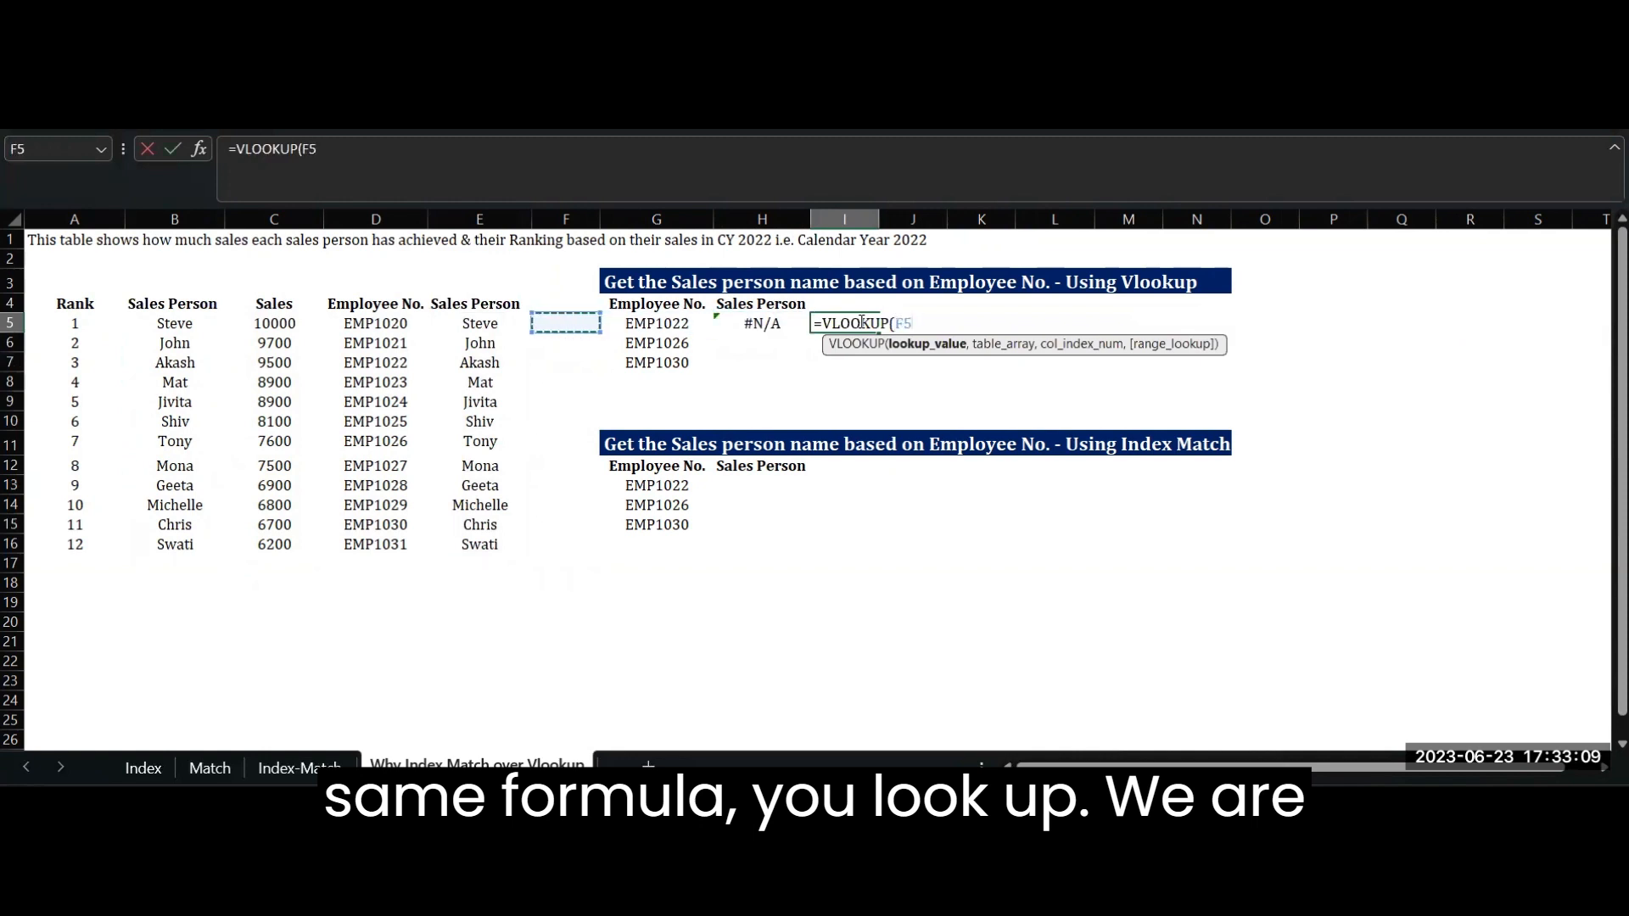
key("Right")
type(",")
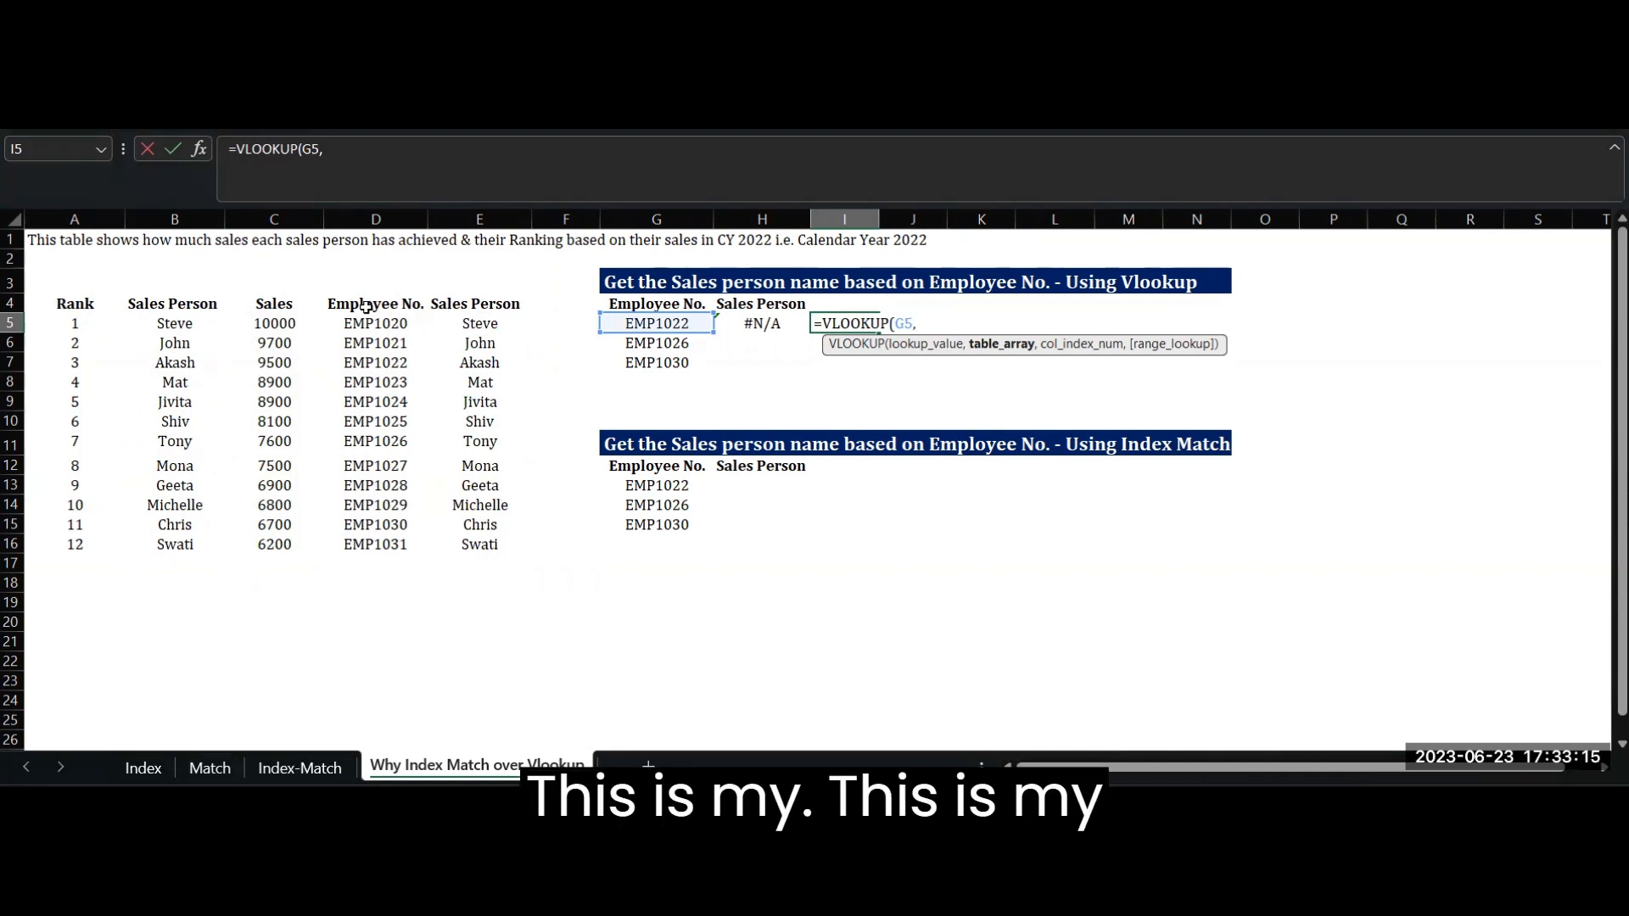
left_click_drag(358, 307, 488, 547)
type(",")
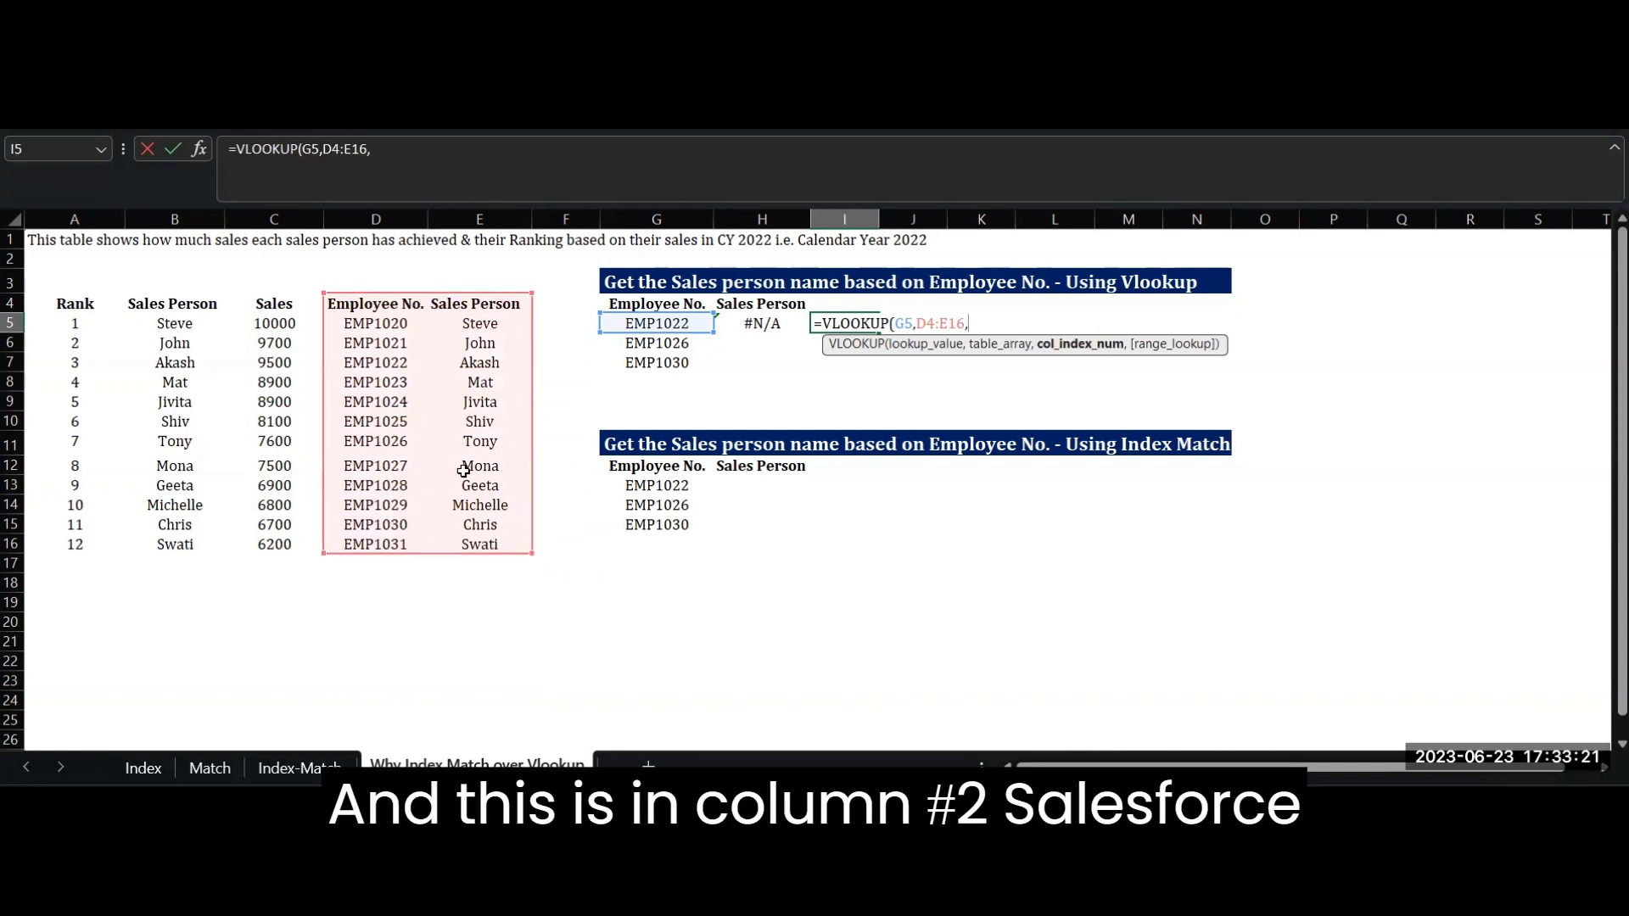
type("2")
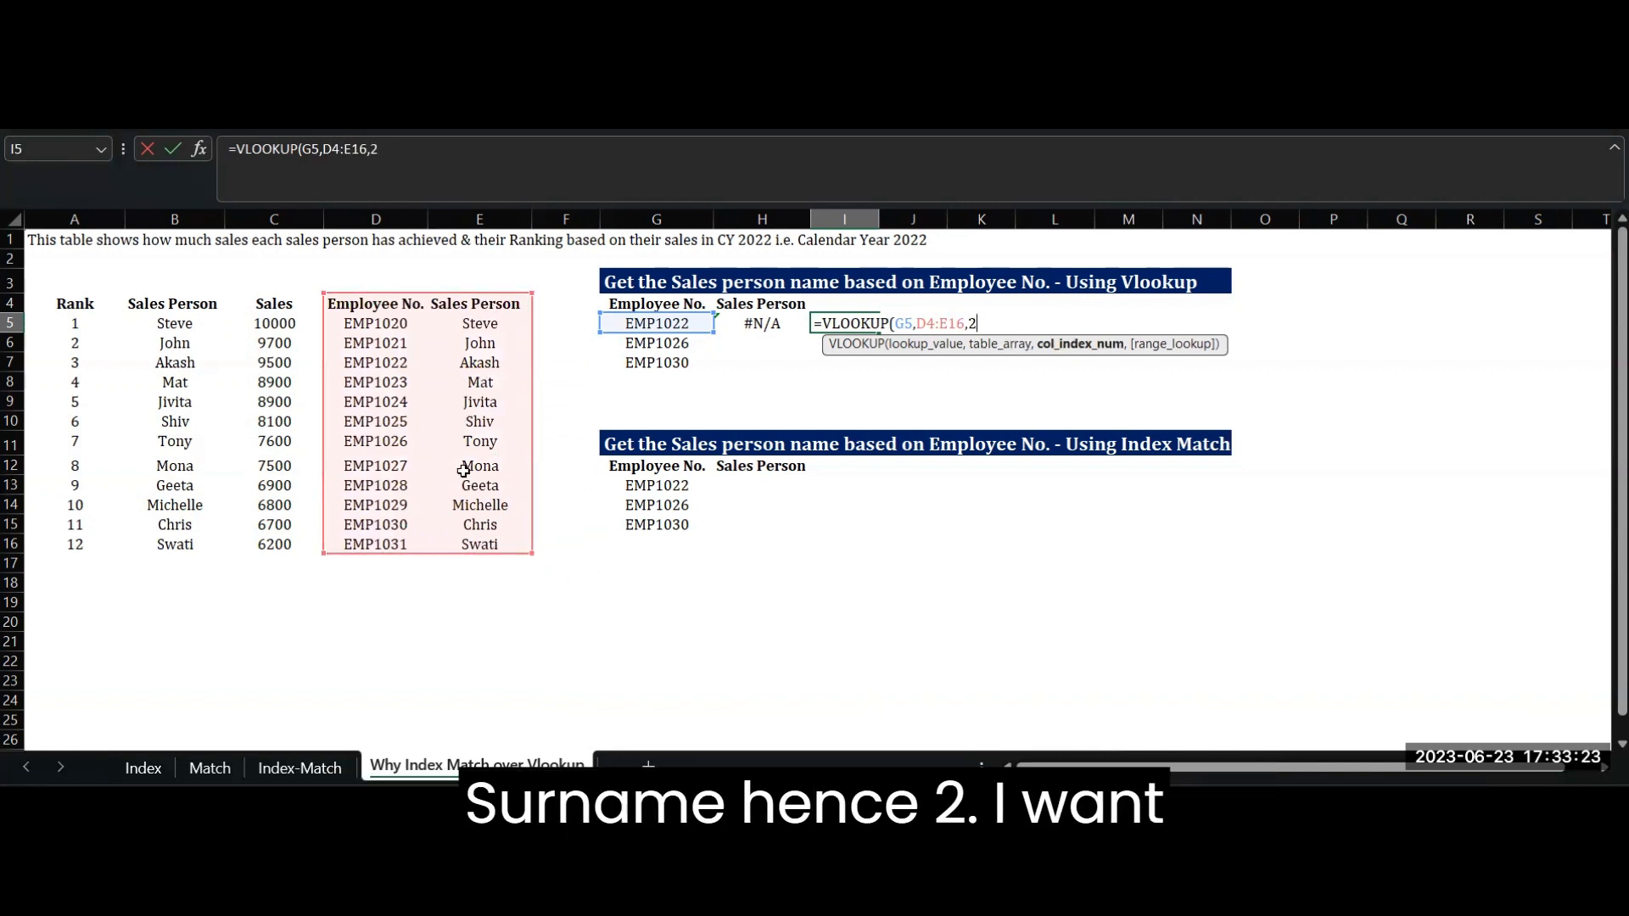
type(",0")
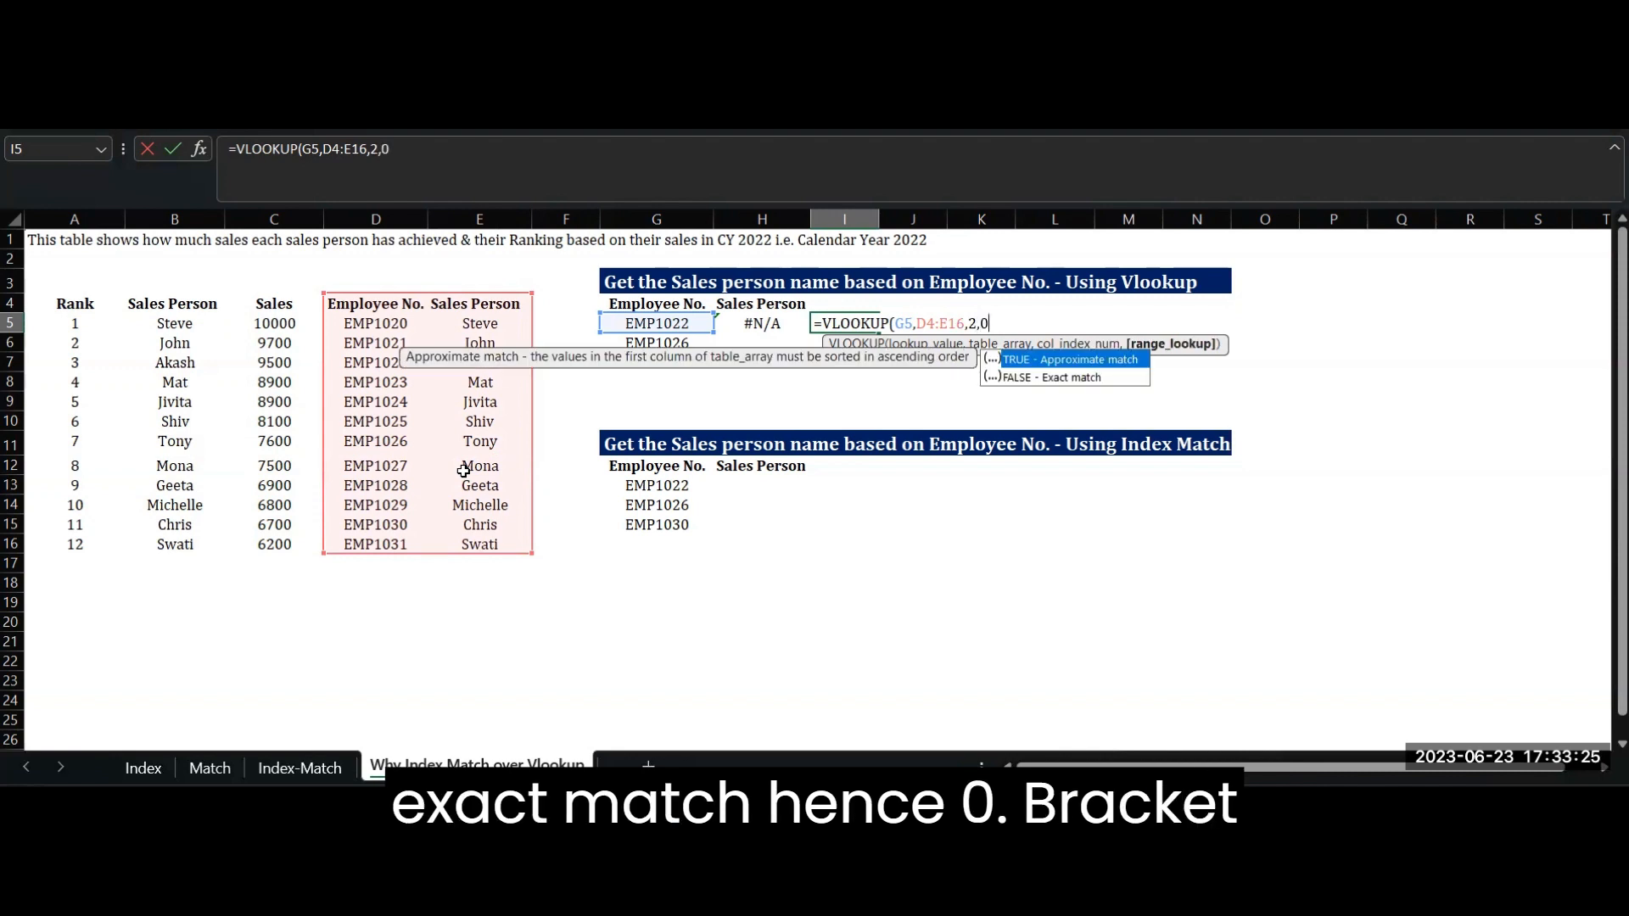
type(")")
key("Return")
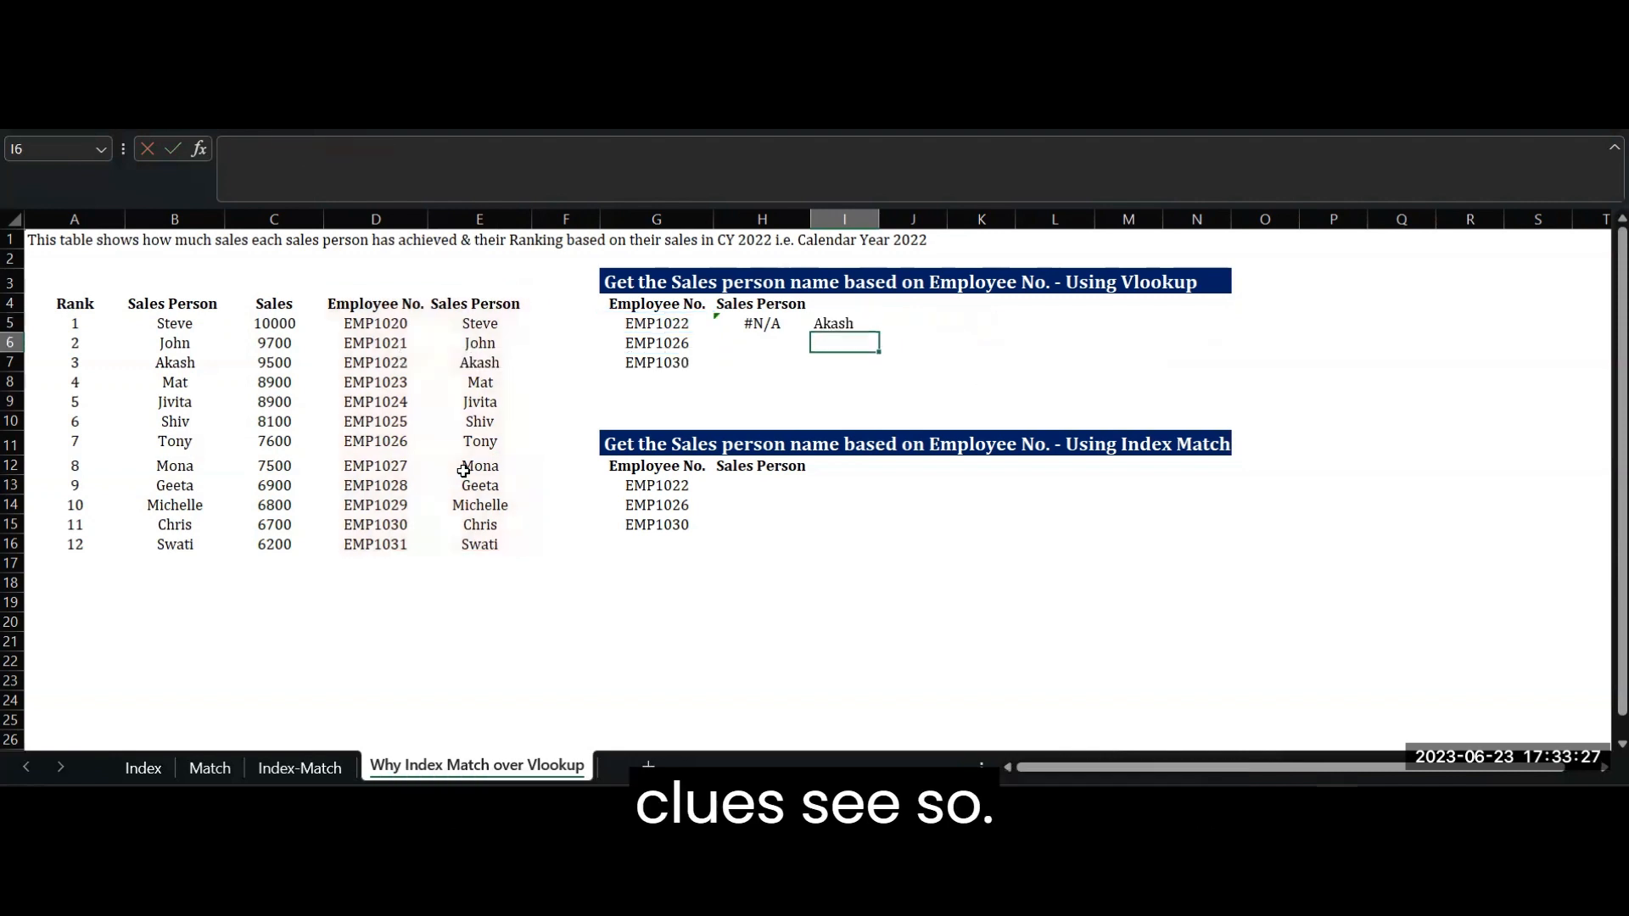
- Copy the VLOOKUP formula from I5 down through I7
key("Up")
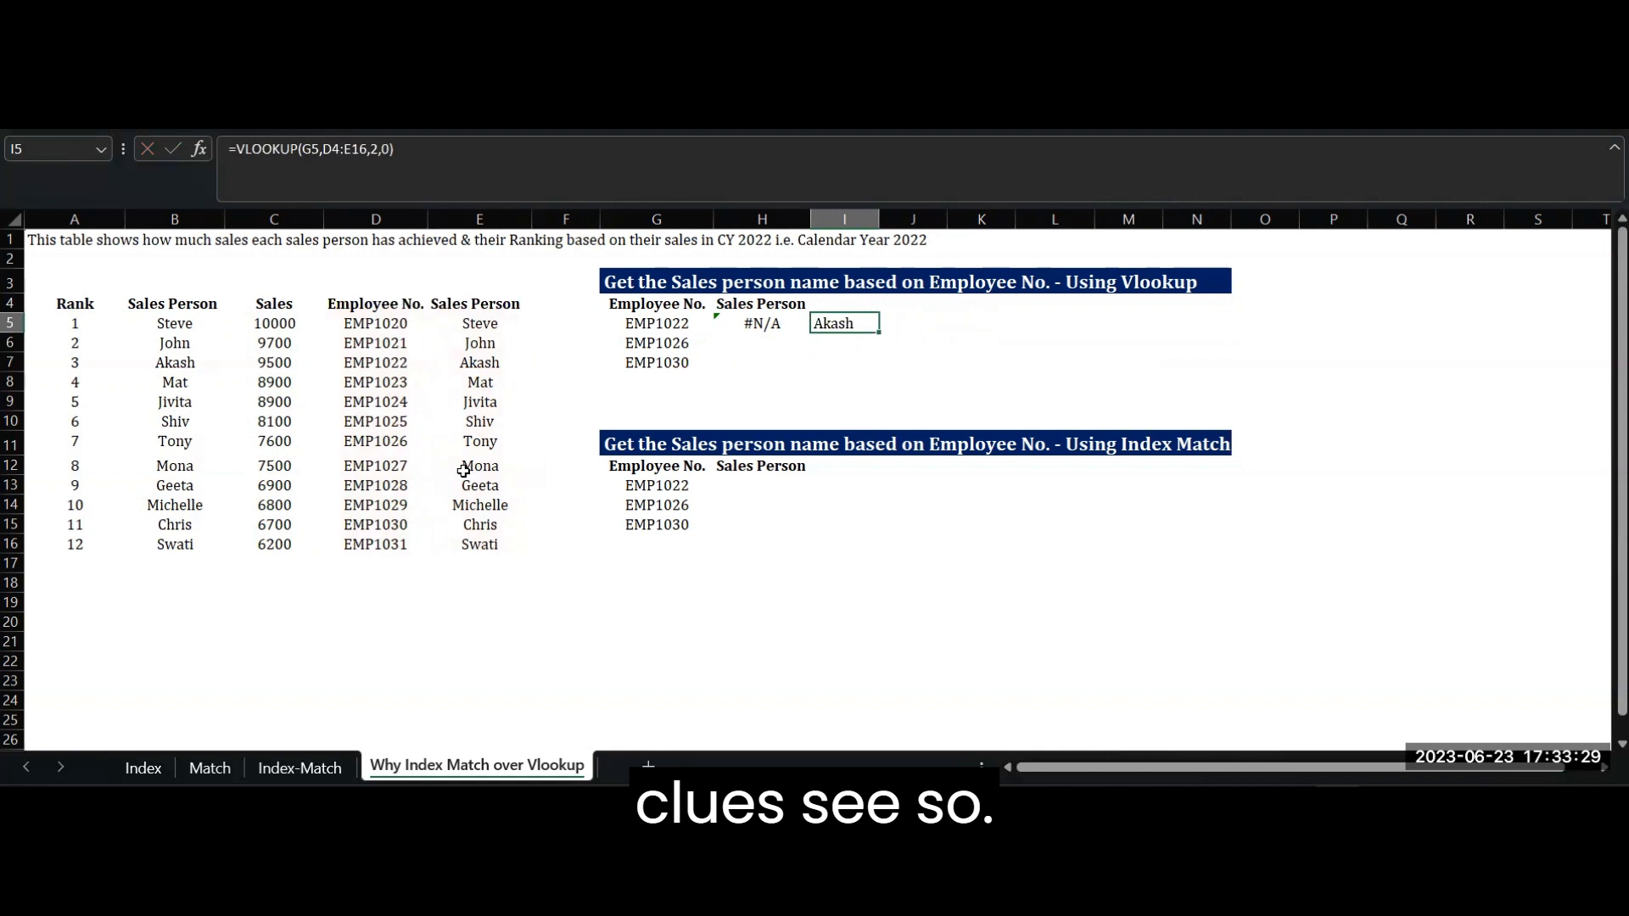
key("ctrl+c")
key("shift+Down")
key("shift+Down")
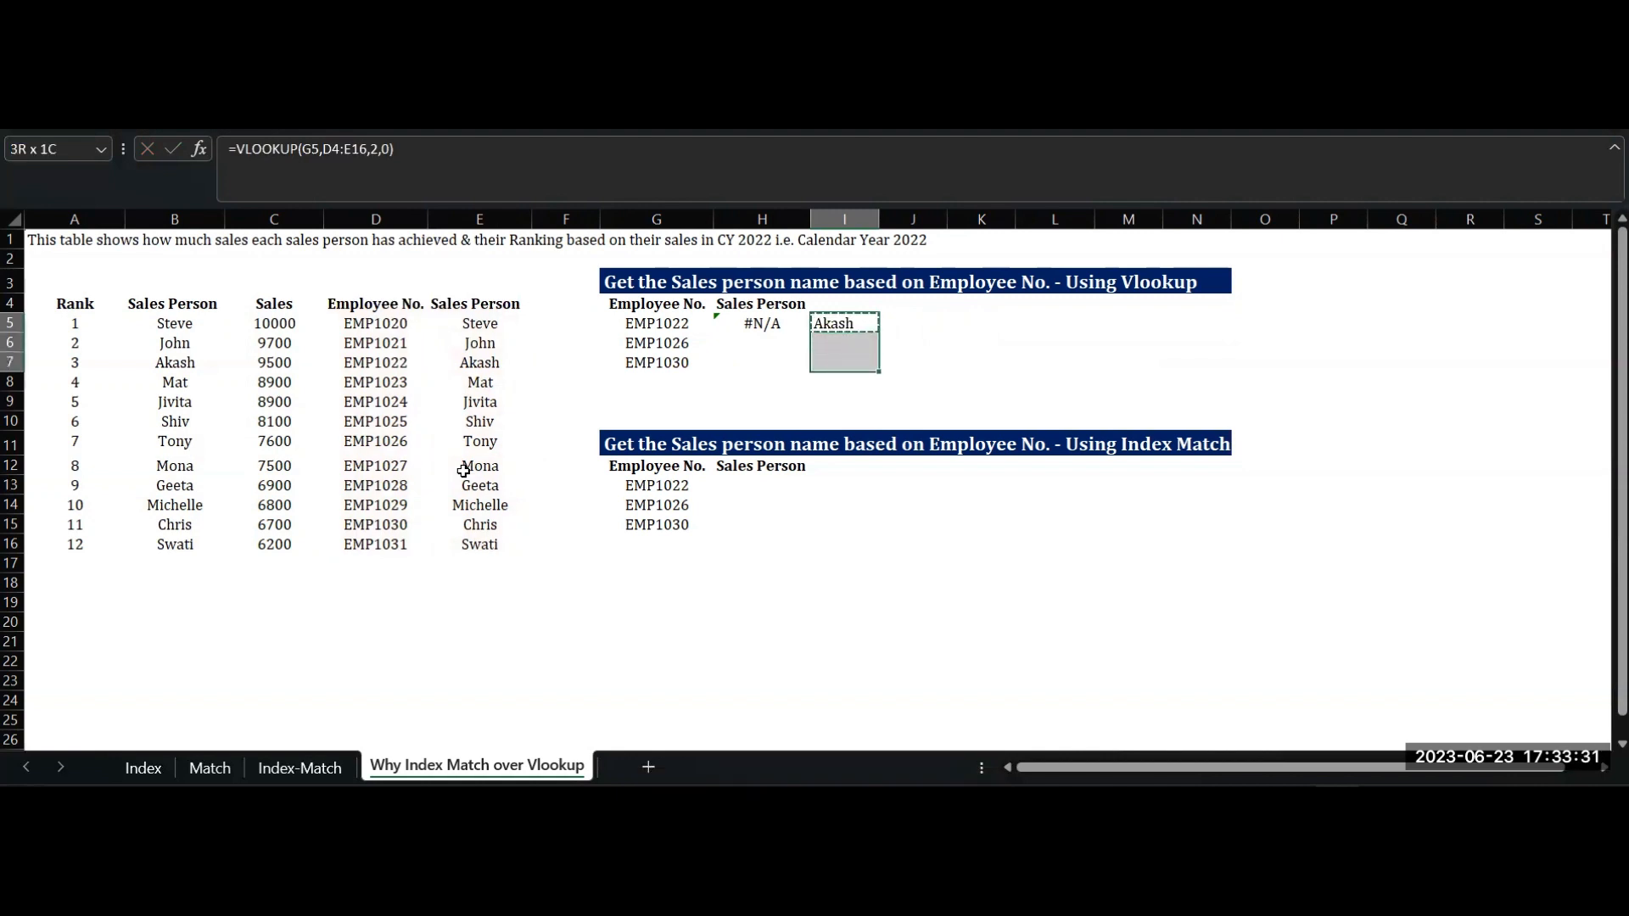
key("ctrl+v")
key("Escape")
key("Down")
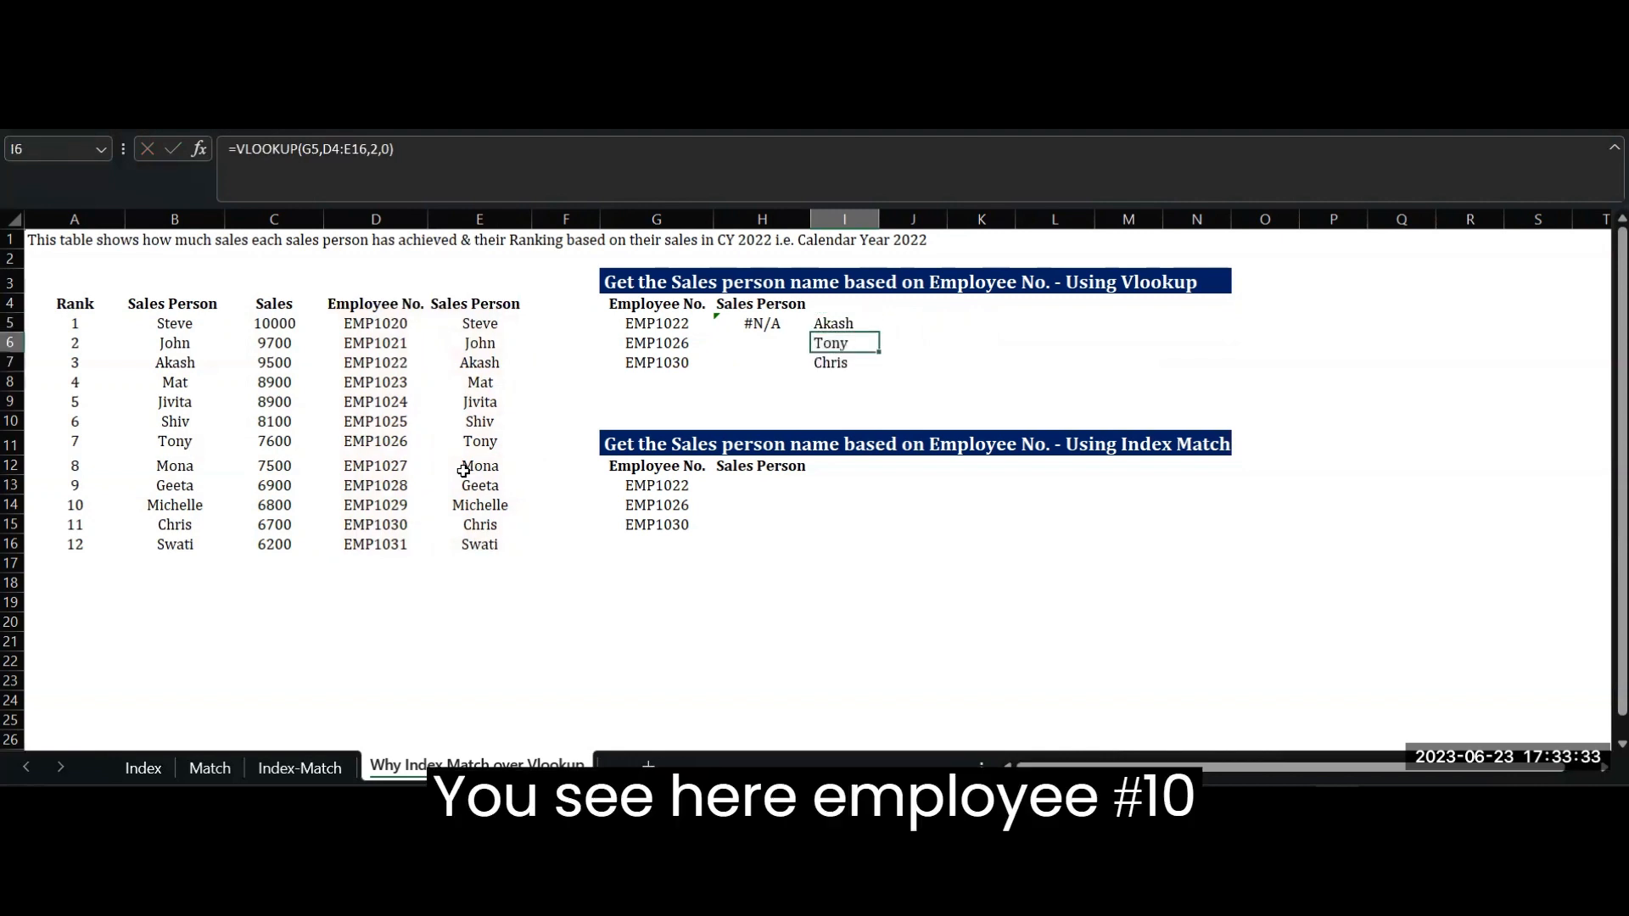
- Check the first VLOOKUP result in I5 against the matching employee number and sales person in D7:E7
key("Up")
key("Left")
key("Left")
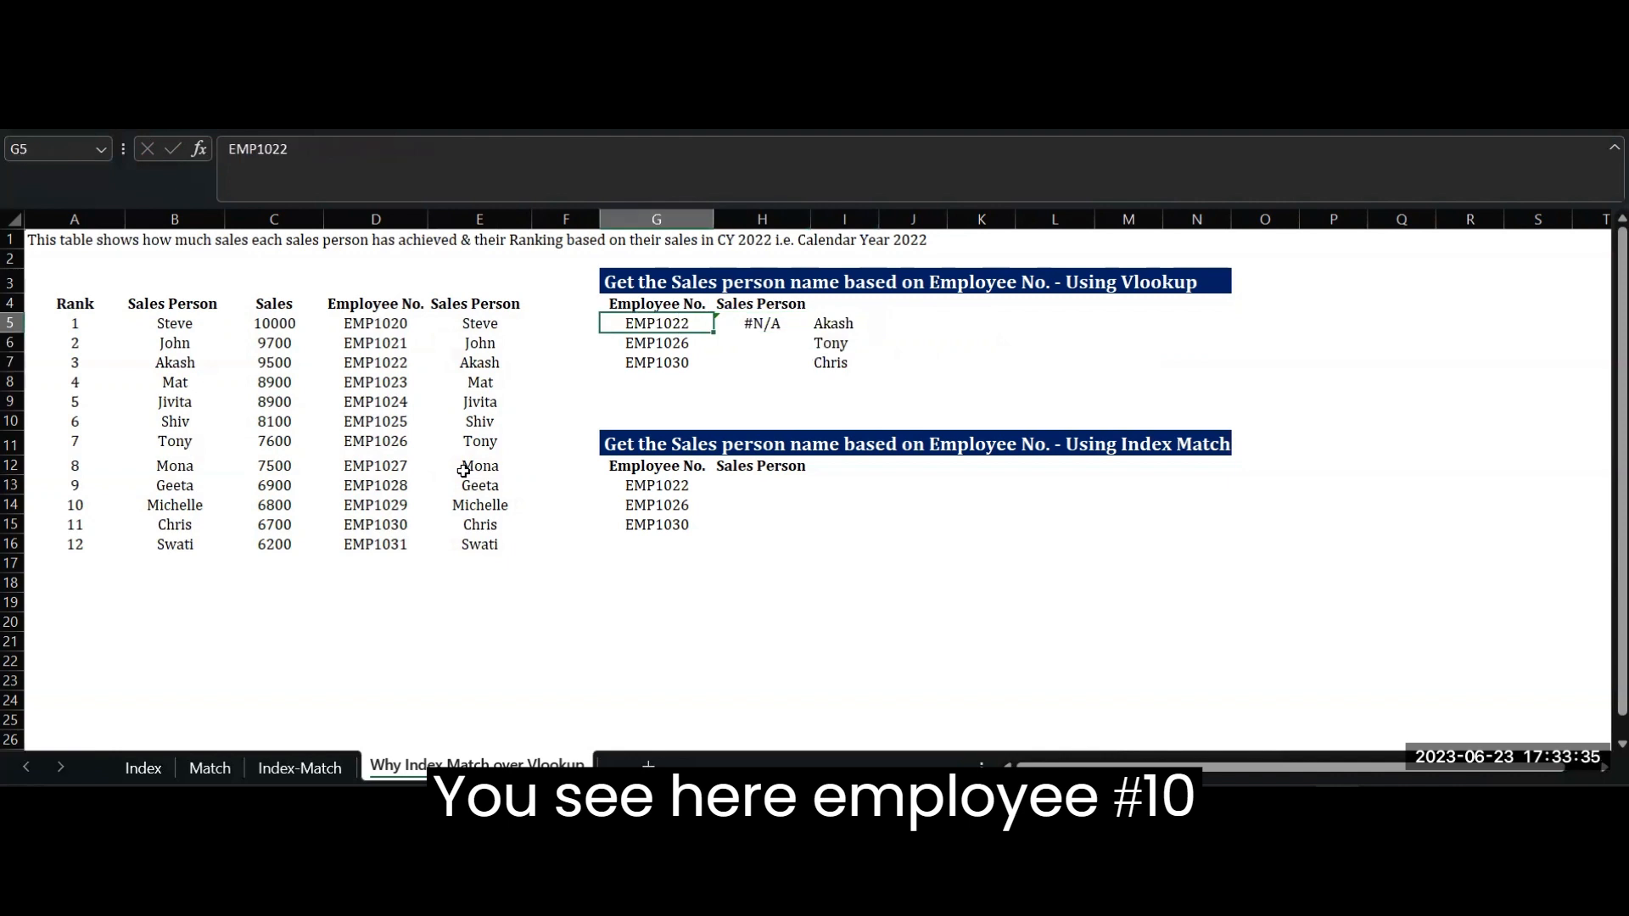
key("Left")
key("Left")
key("Left")
key("Left")
key("Left")
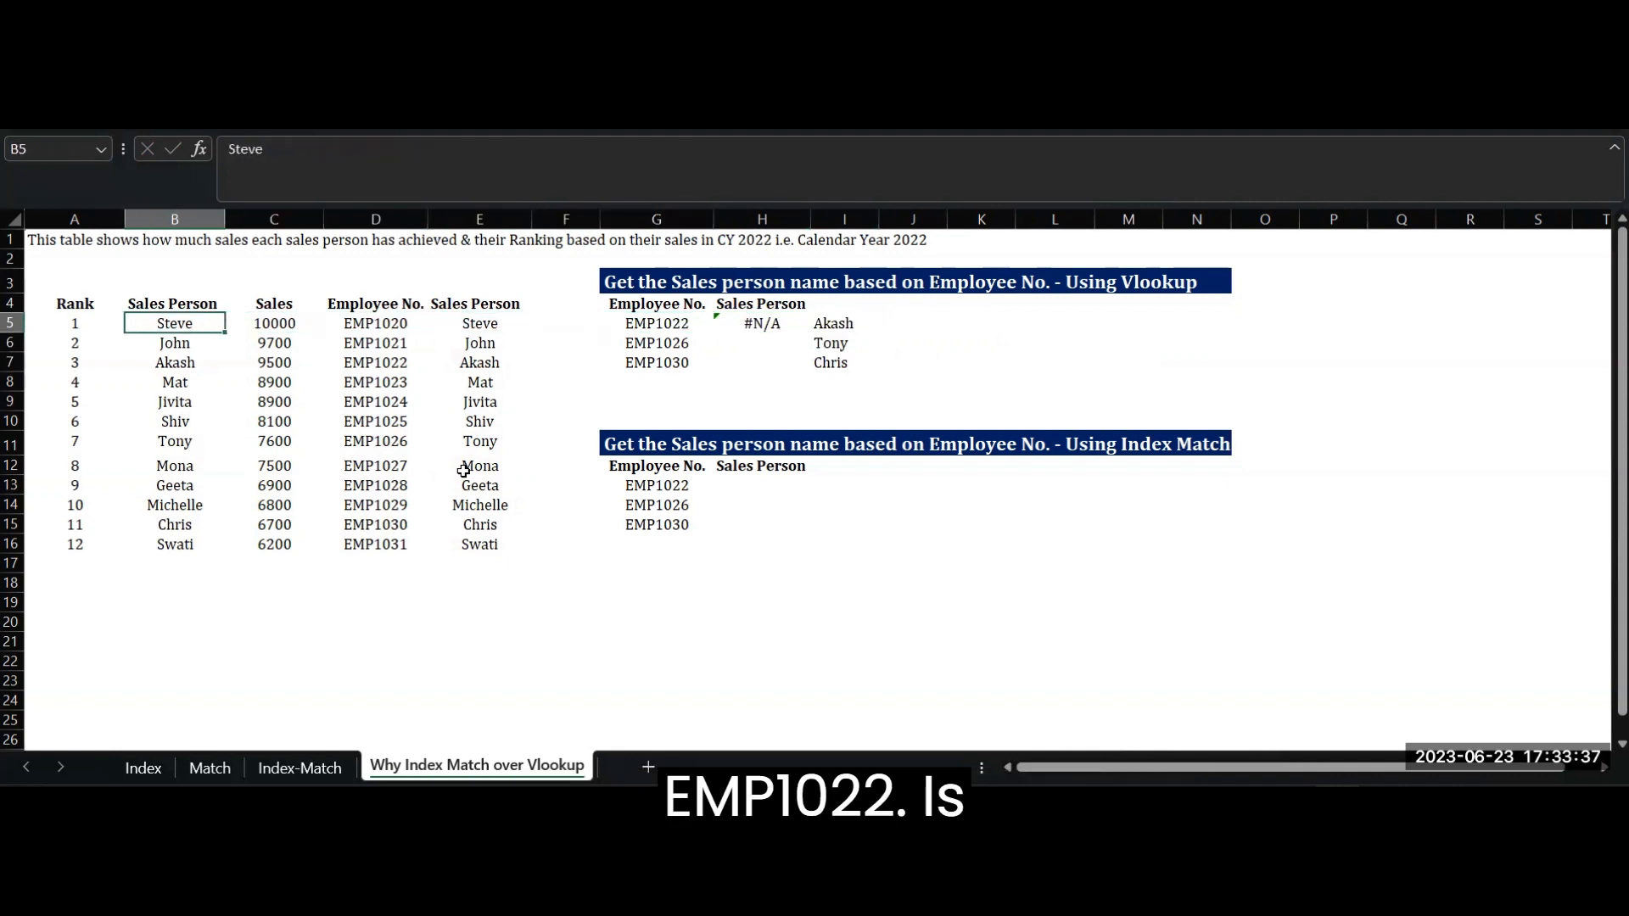
key("Right")
key("Right")
key("Down")
key("Down")
key("shift+Right")
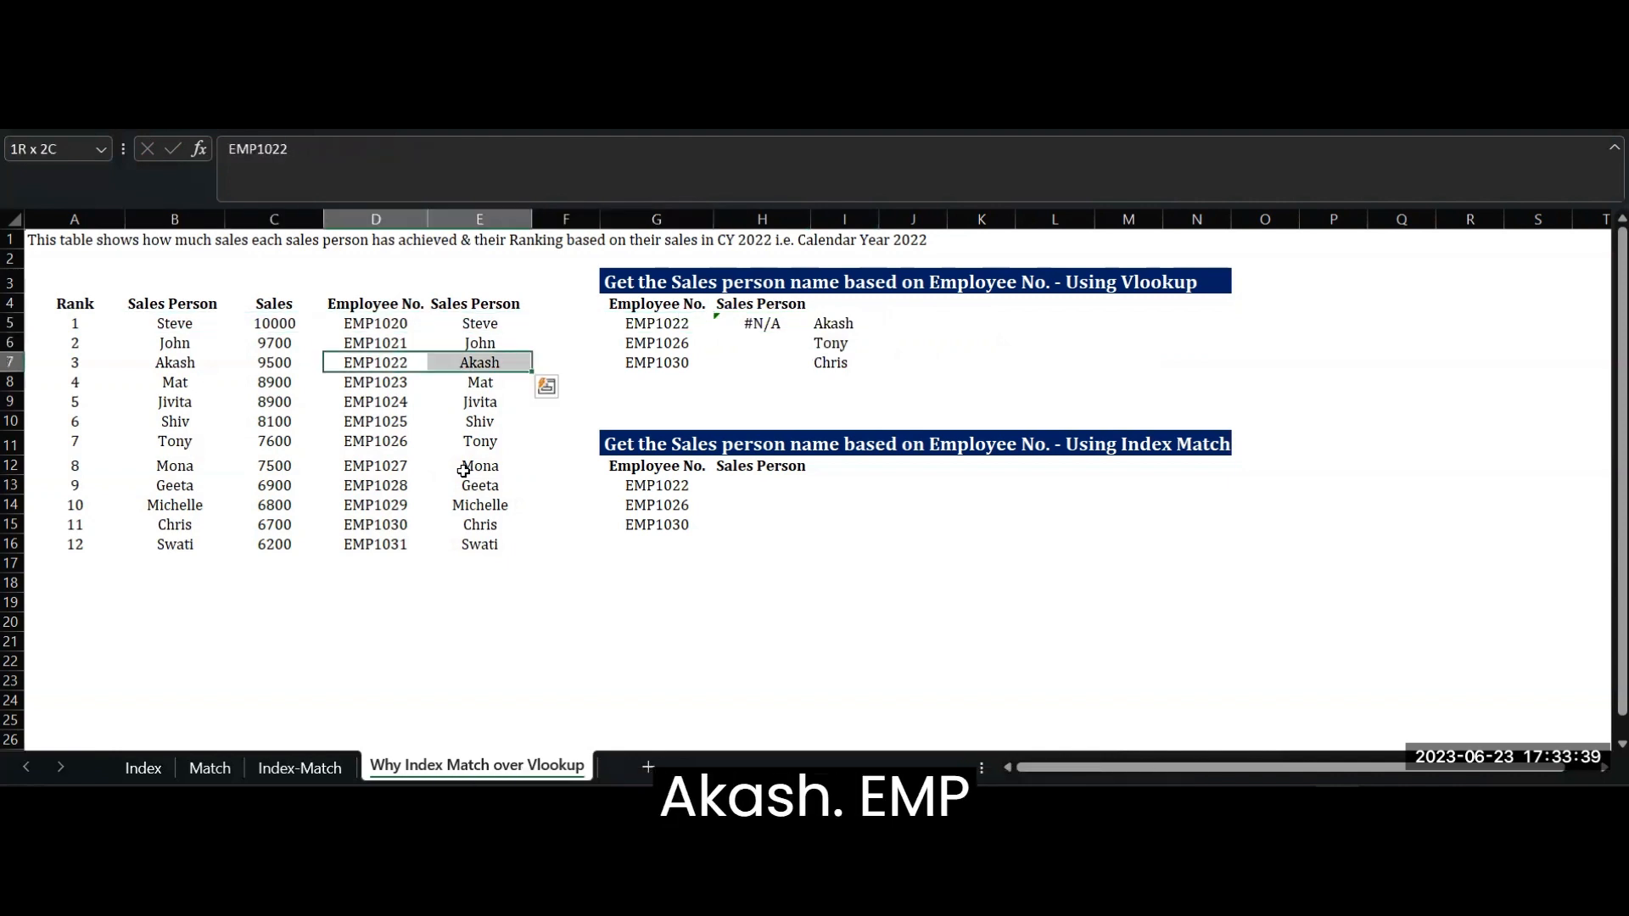
- Check the second and third VLOOKUP results against the matching table entries in D11:E11 and D15:E15
key("Down")
key("Down")
key("Down")
key("Down")
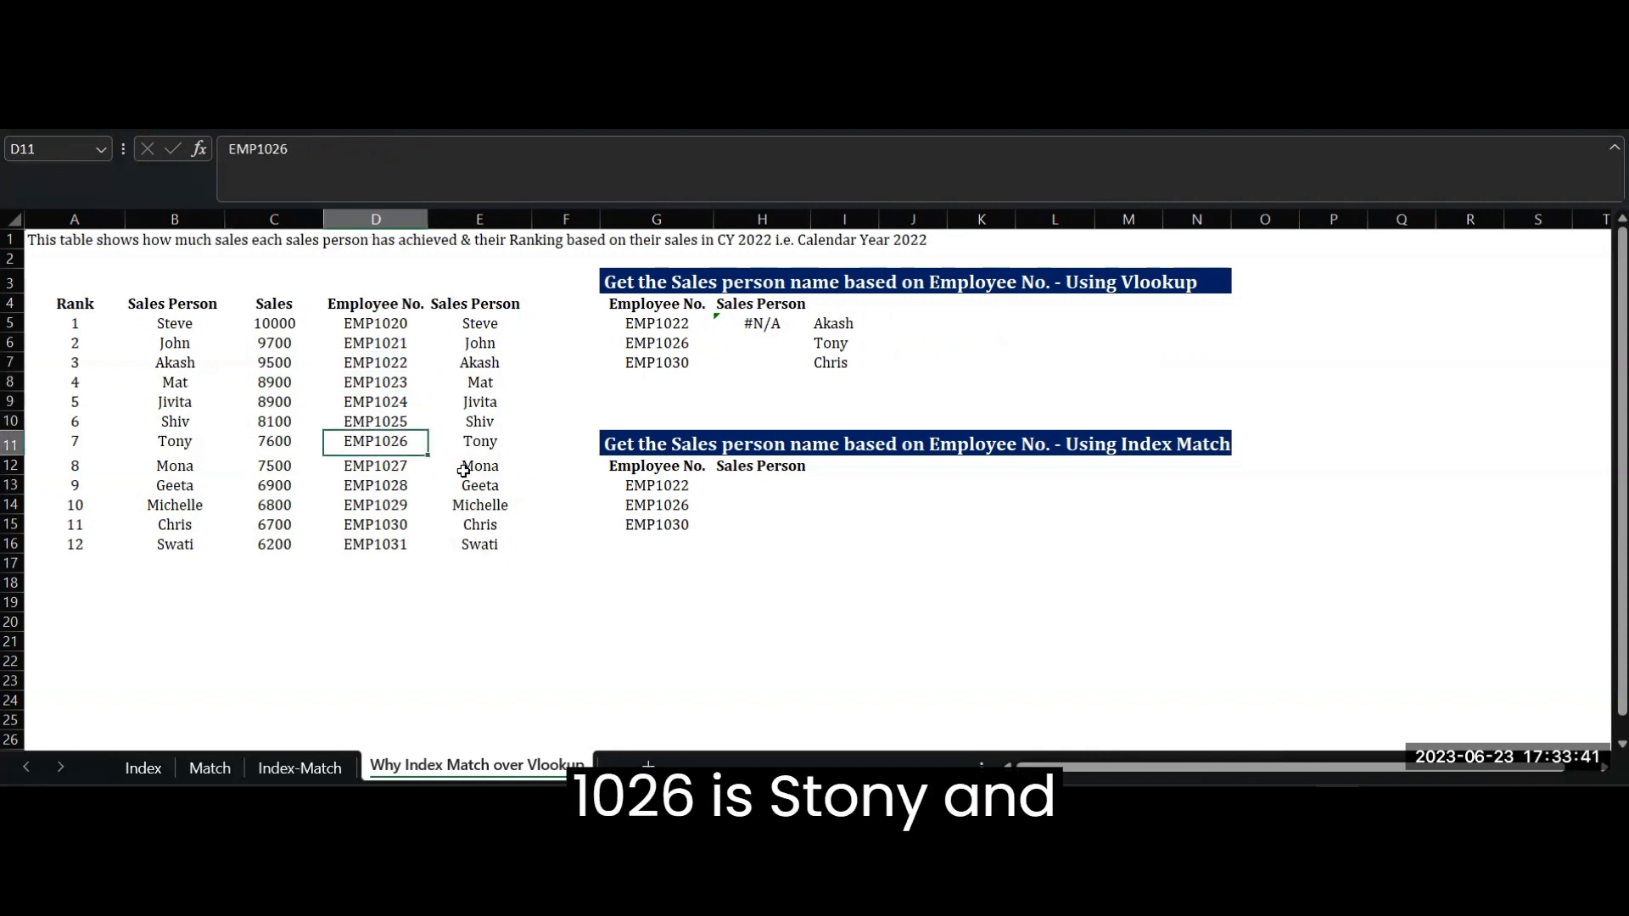
key("shift+Right")
key("Down")
key("Down")
key("Down")
key("Down")
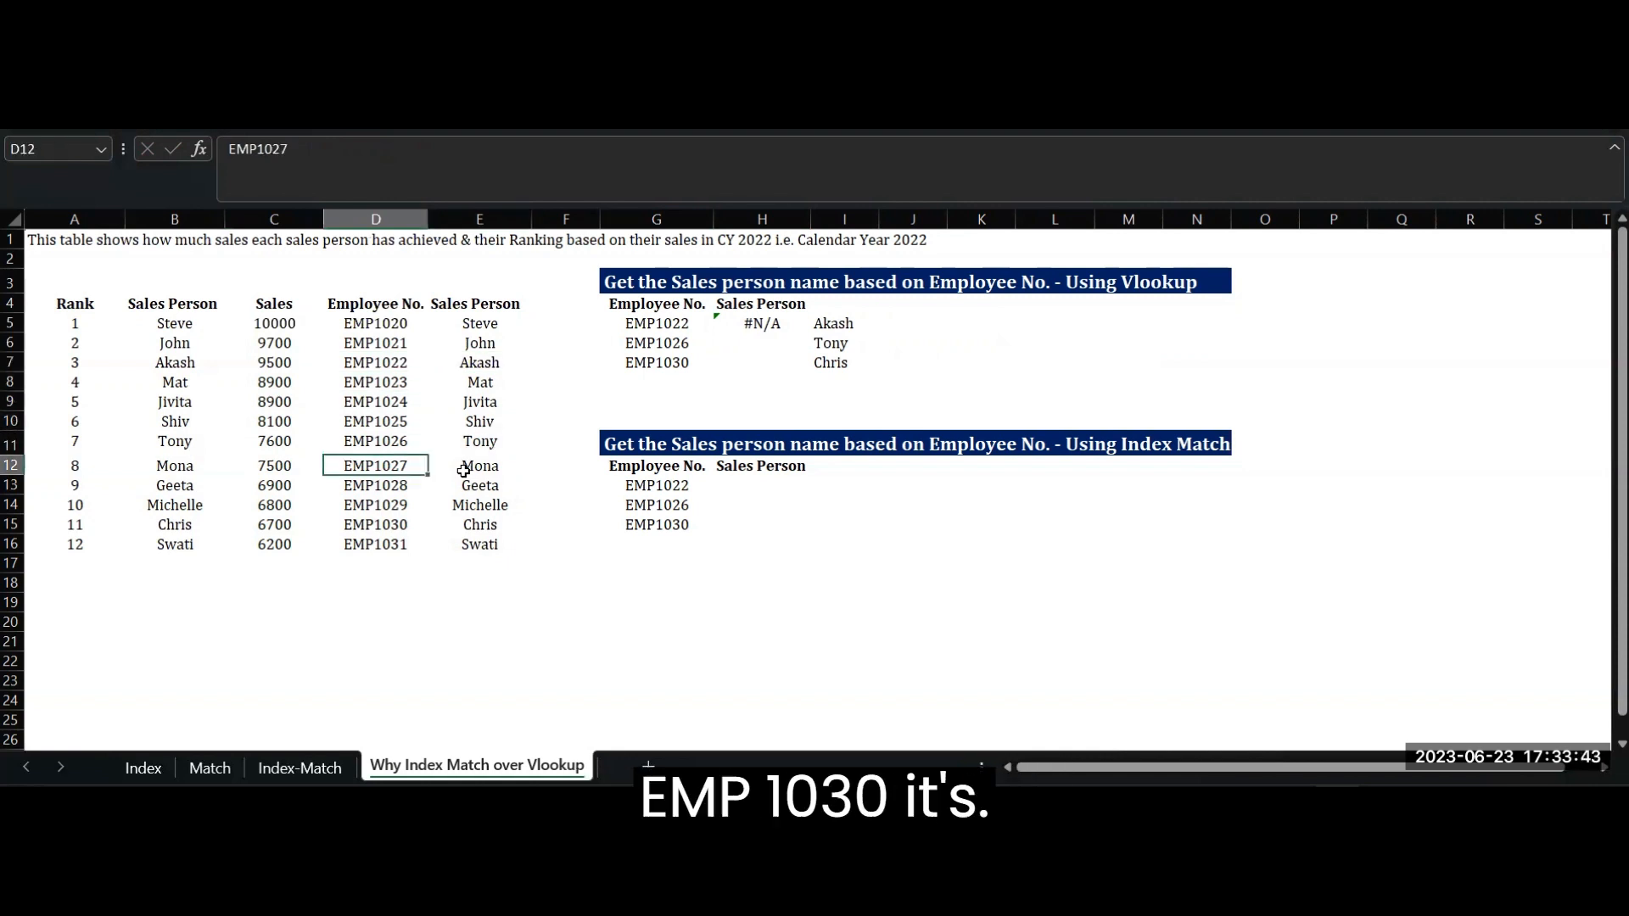
key("shift+Right")
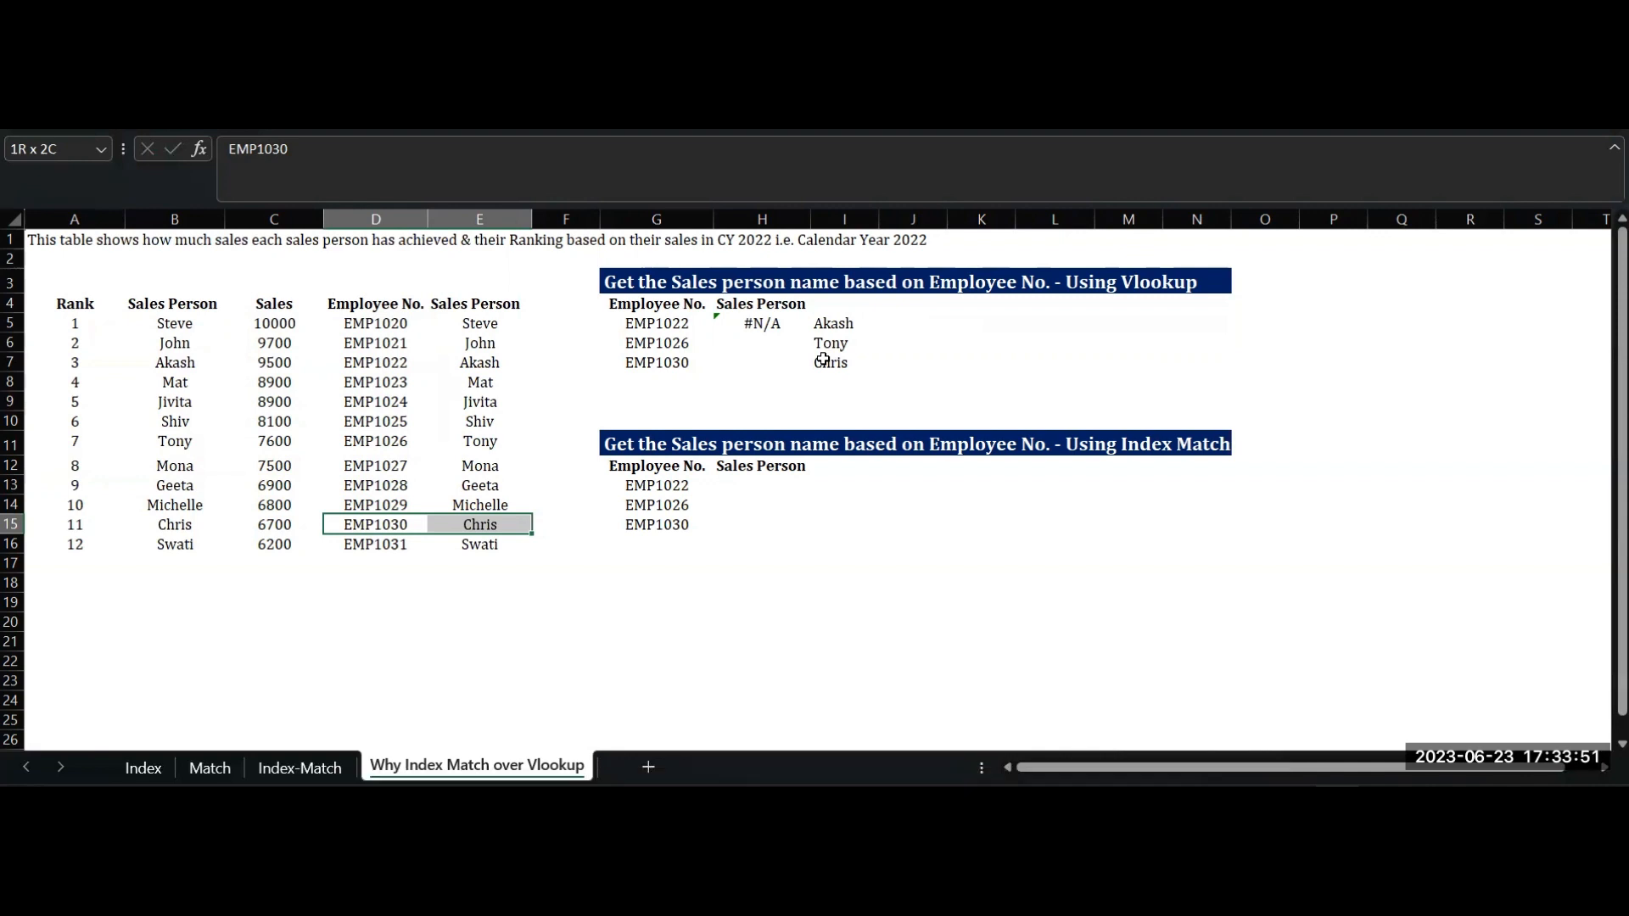
- Undo the helper VLOOKUP formulas, the copied Sales Person column and the inserted column, keeping the original VLOOKUP in G5
key("ctrl+z")
key("ctrl+z")
key("ctrl+z")
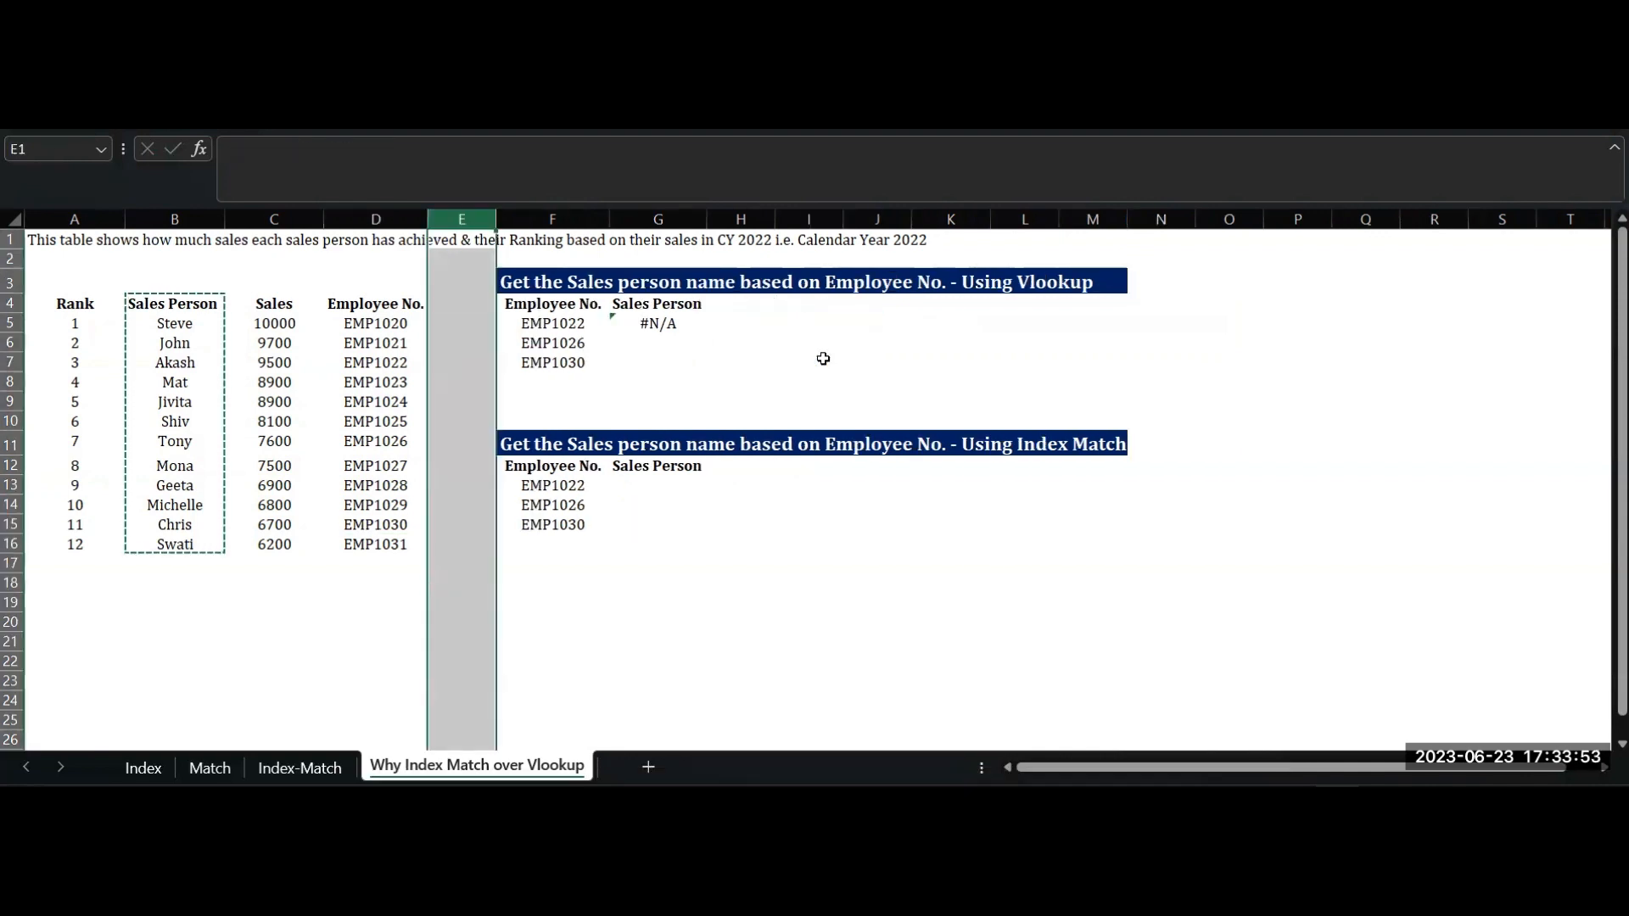
key("ctrl+z")
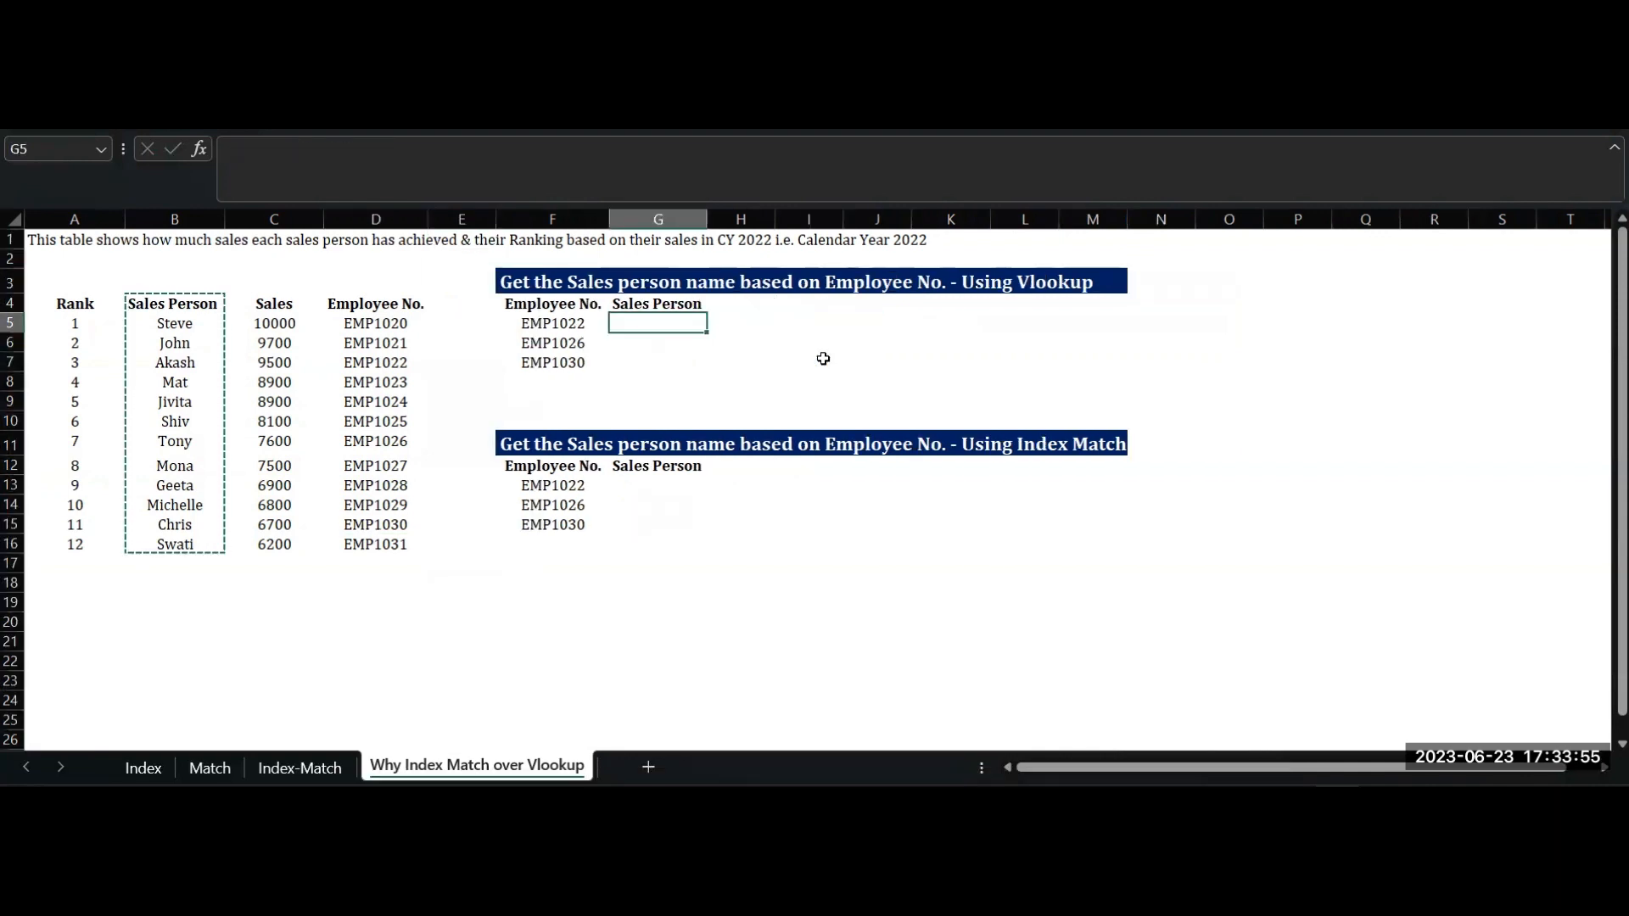
key("ctrl+y")
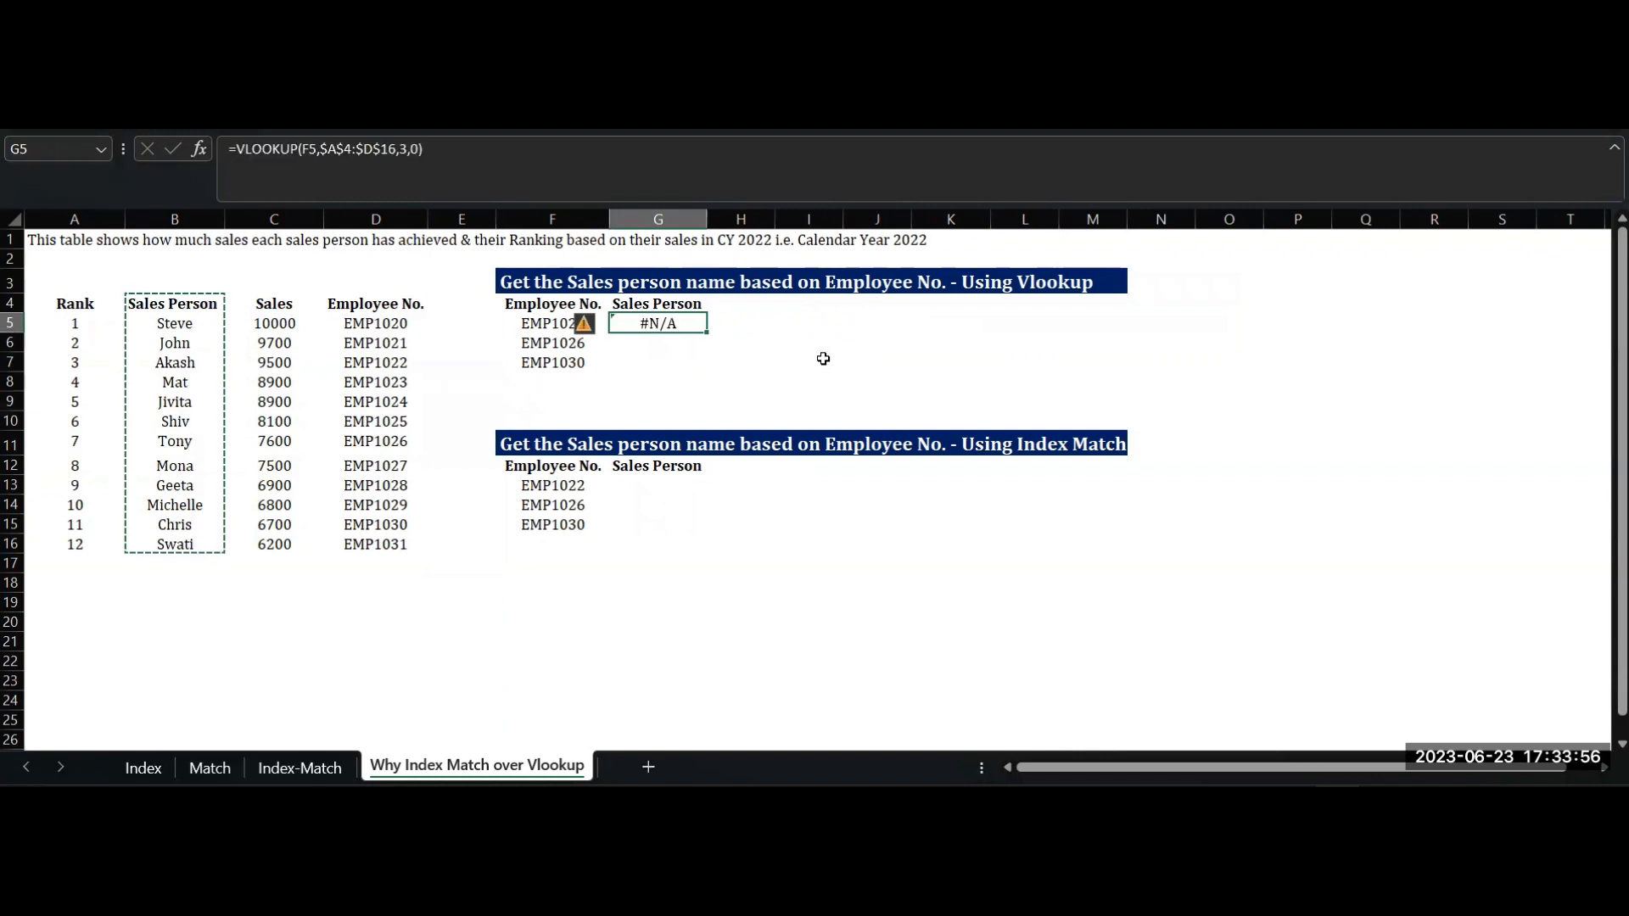
- Begin an INDEX formula in G13 with the Sales Person range $B$4:$B$16 as its locked array
left_click(625, 499)
left_click(658, 484)
key("Escape")
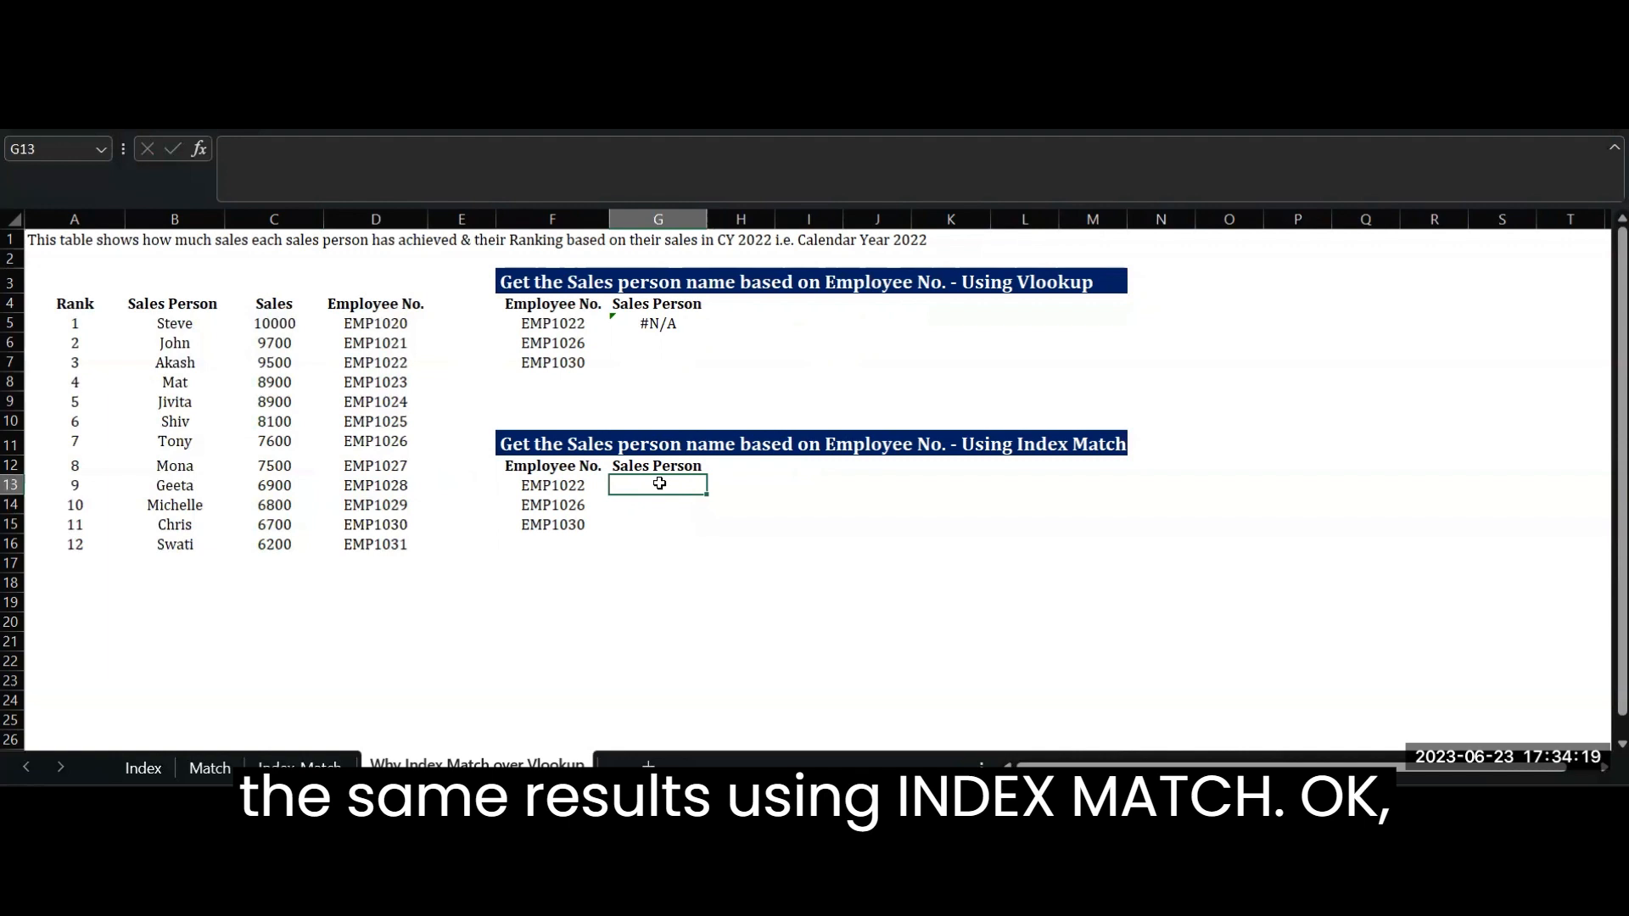
type("=")
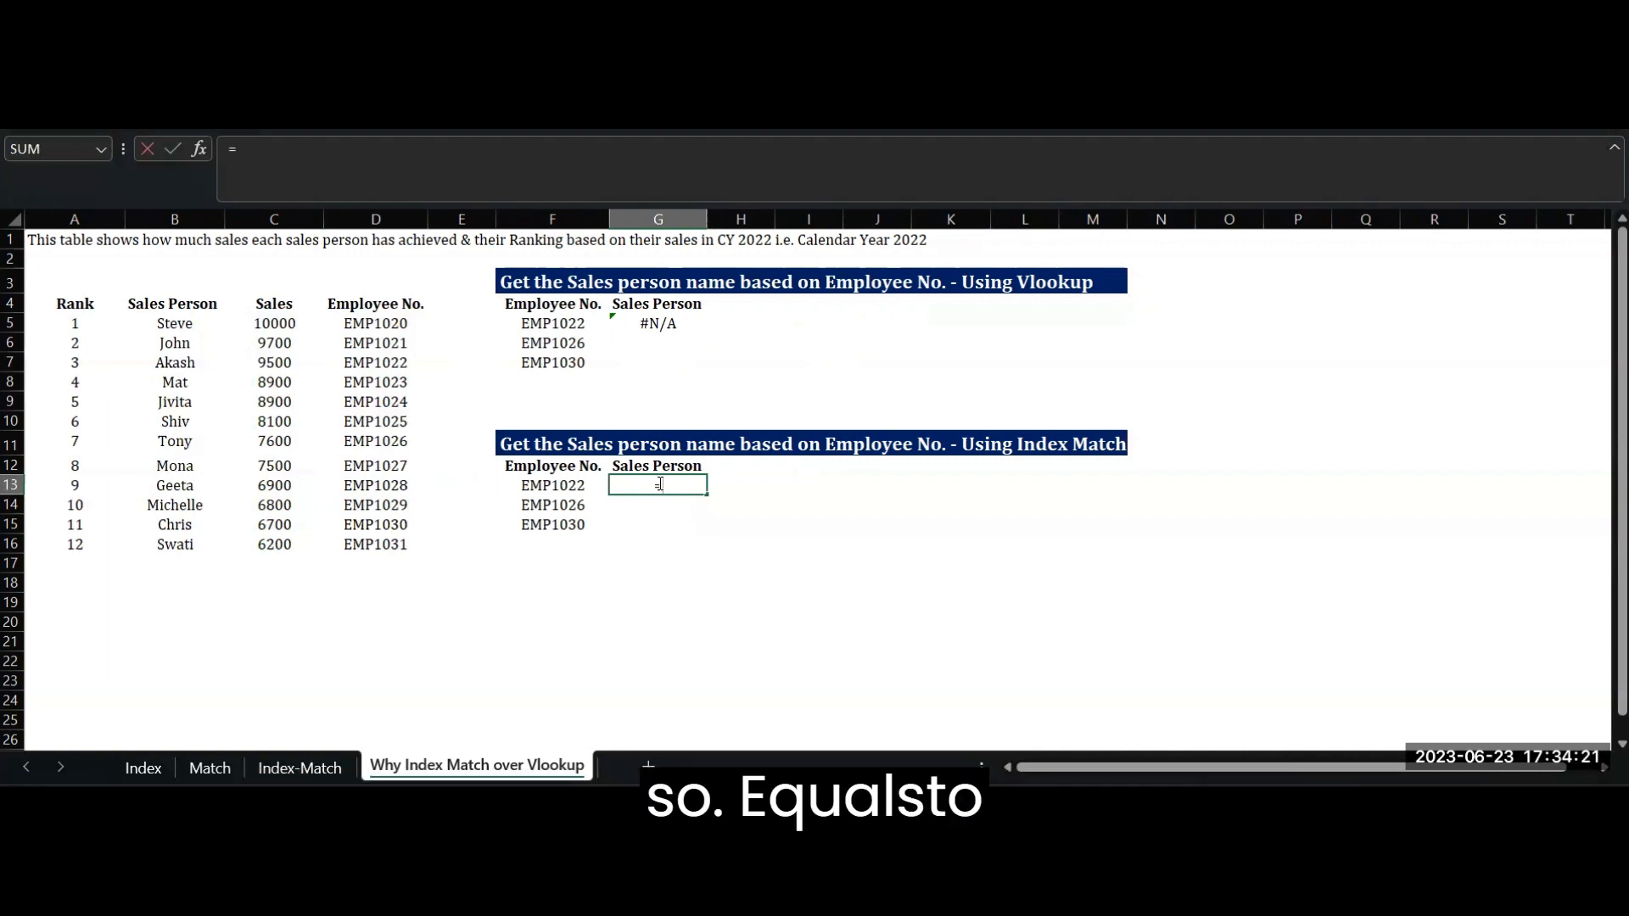
type("inde")
key("Tab")
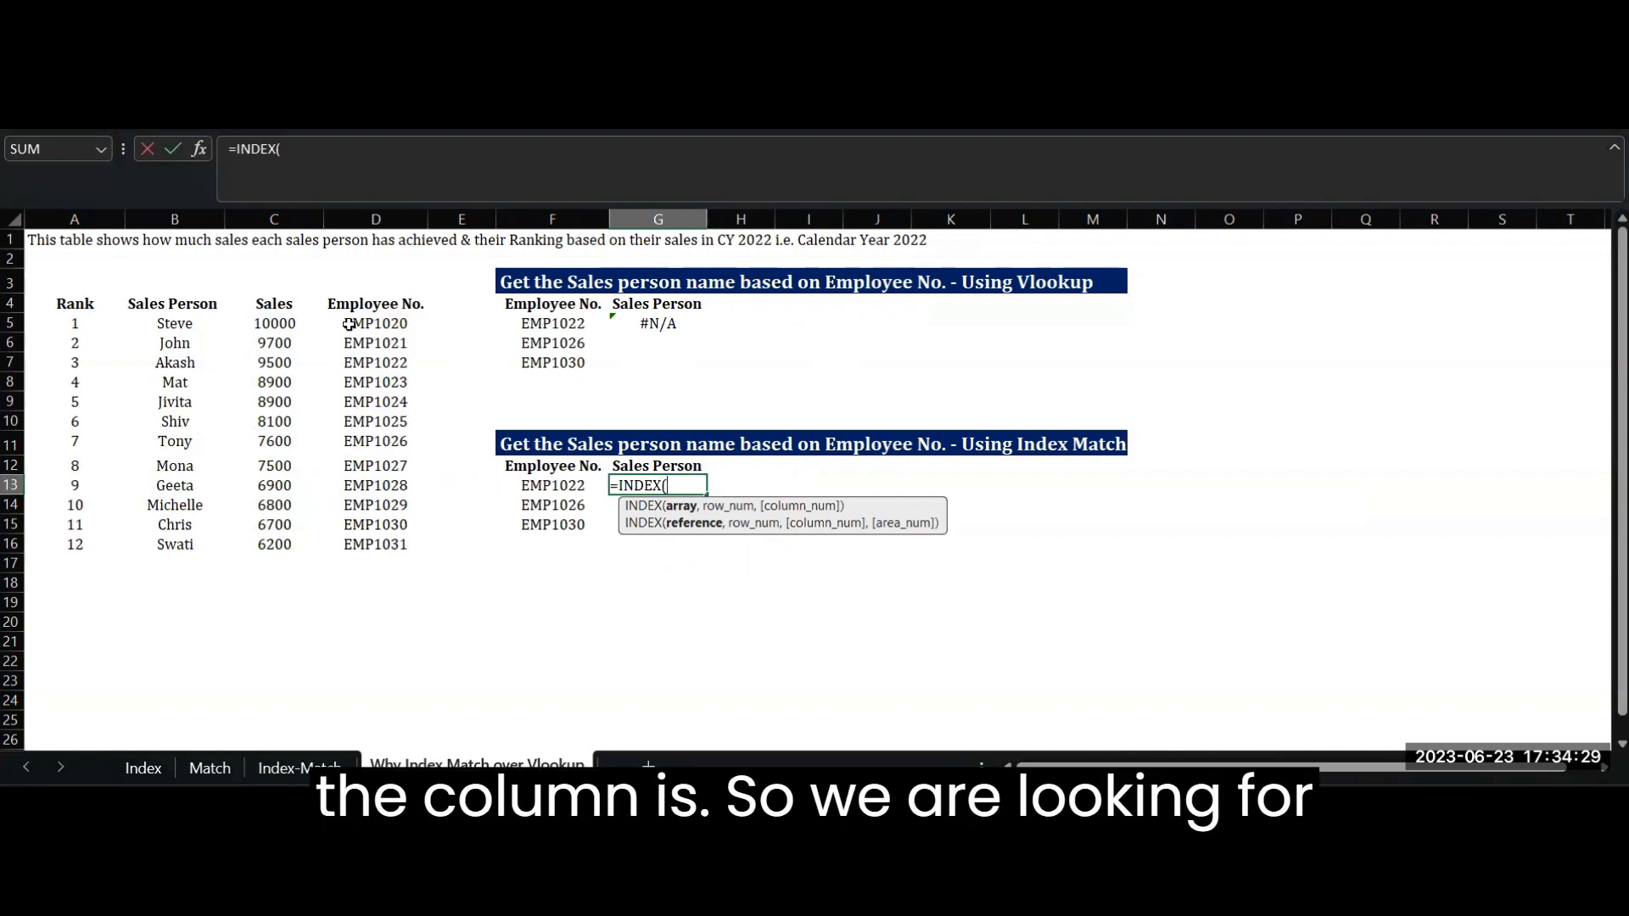
left_click_drag(174, 303, 182, 535)
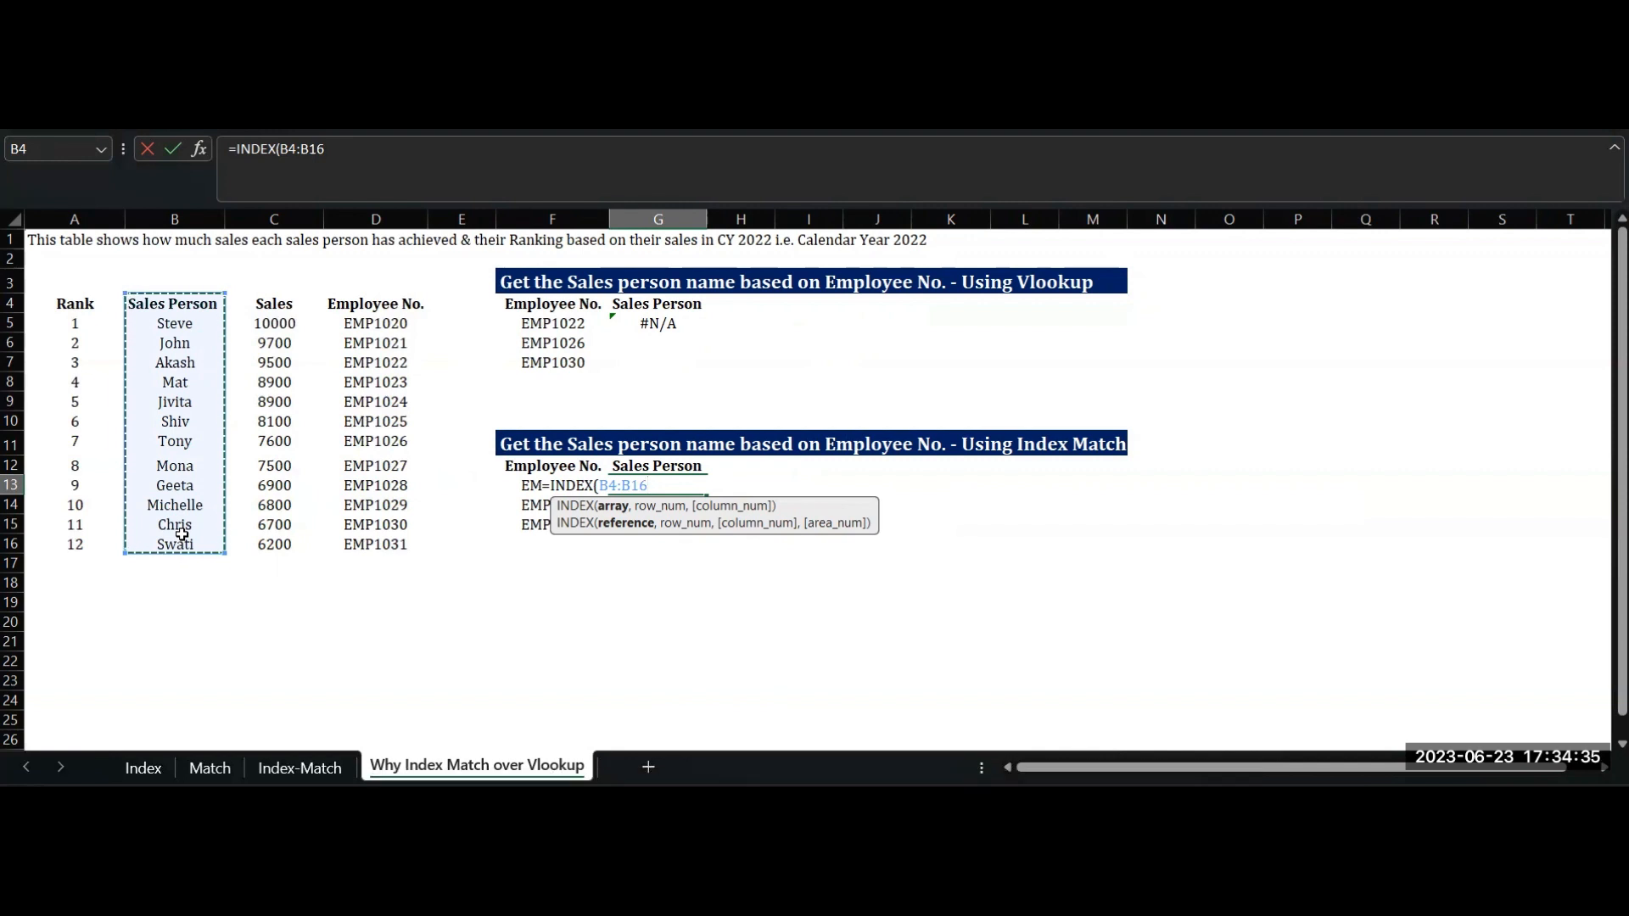
key("F4")
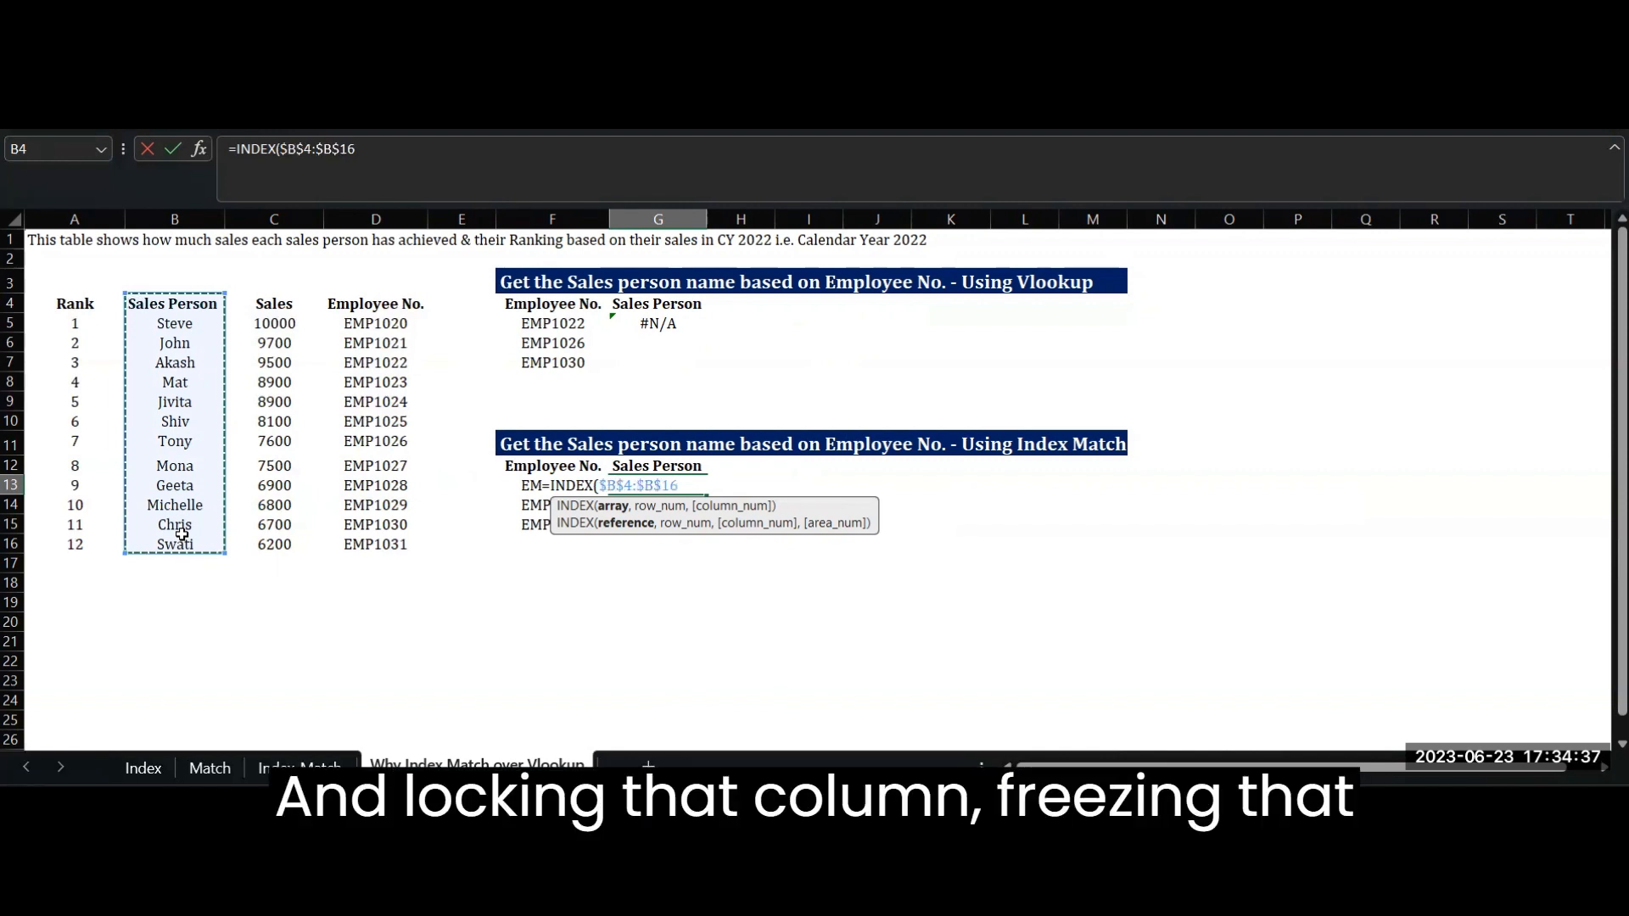
type(",")
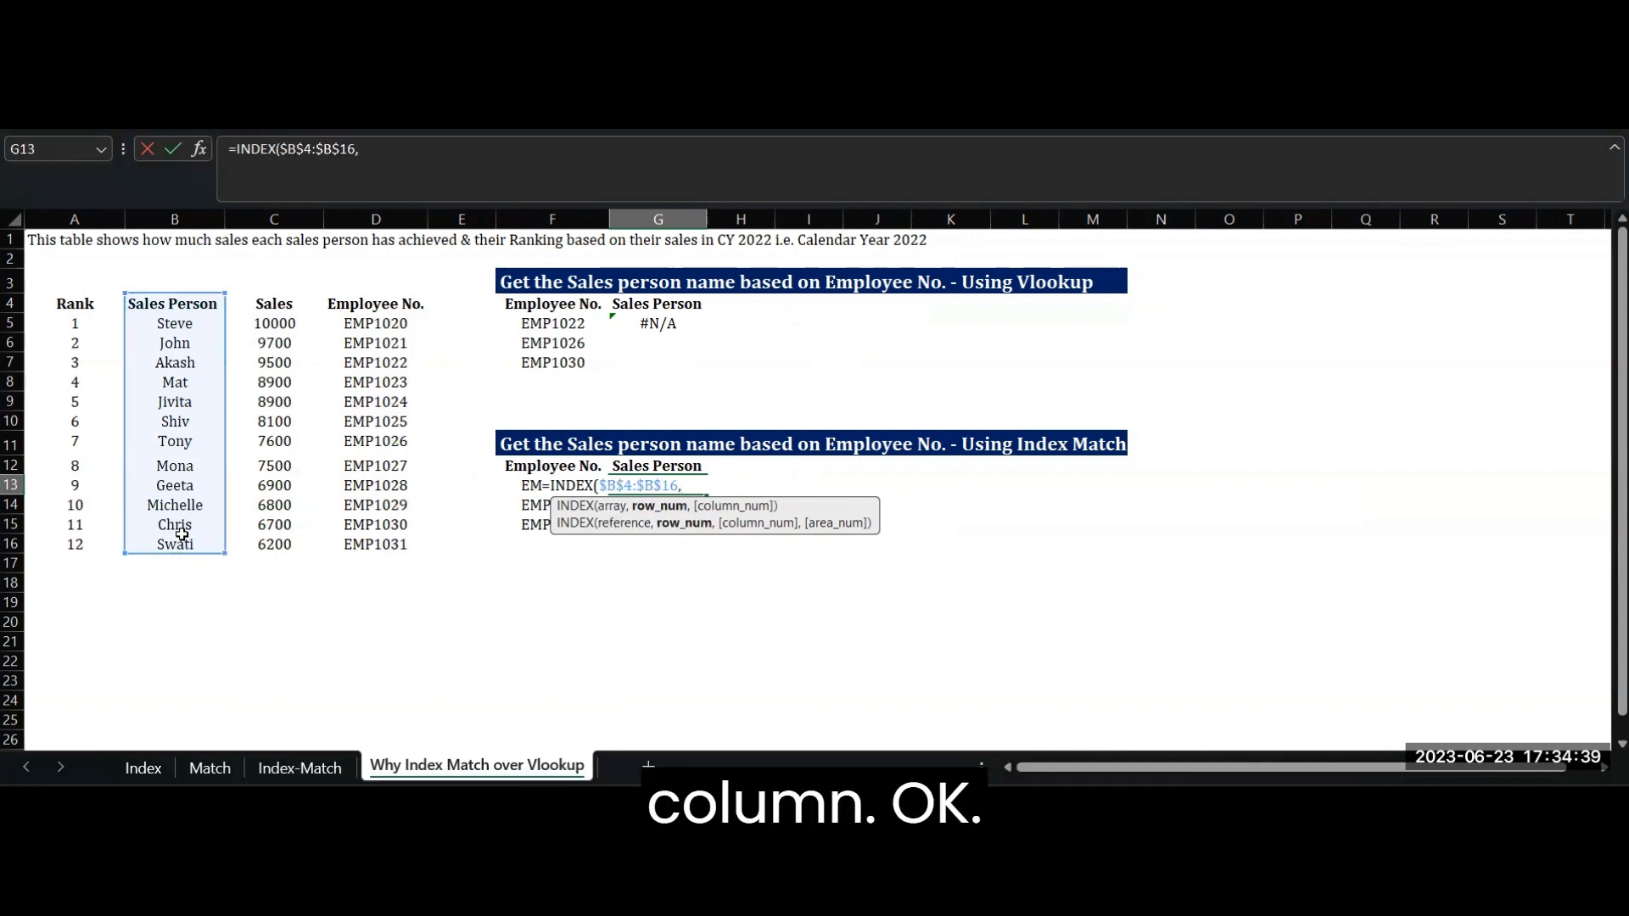
- Complete the G13 formula with MATCH(F13,$D$4:$D$16,0) as the row number, for an exact match on Employee No
type("m")
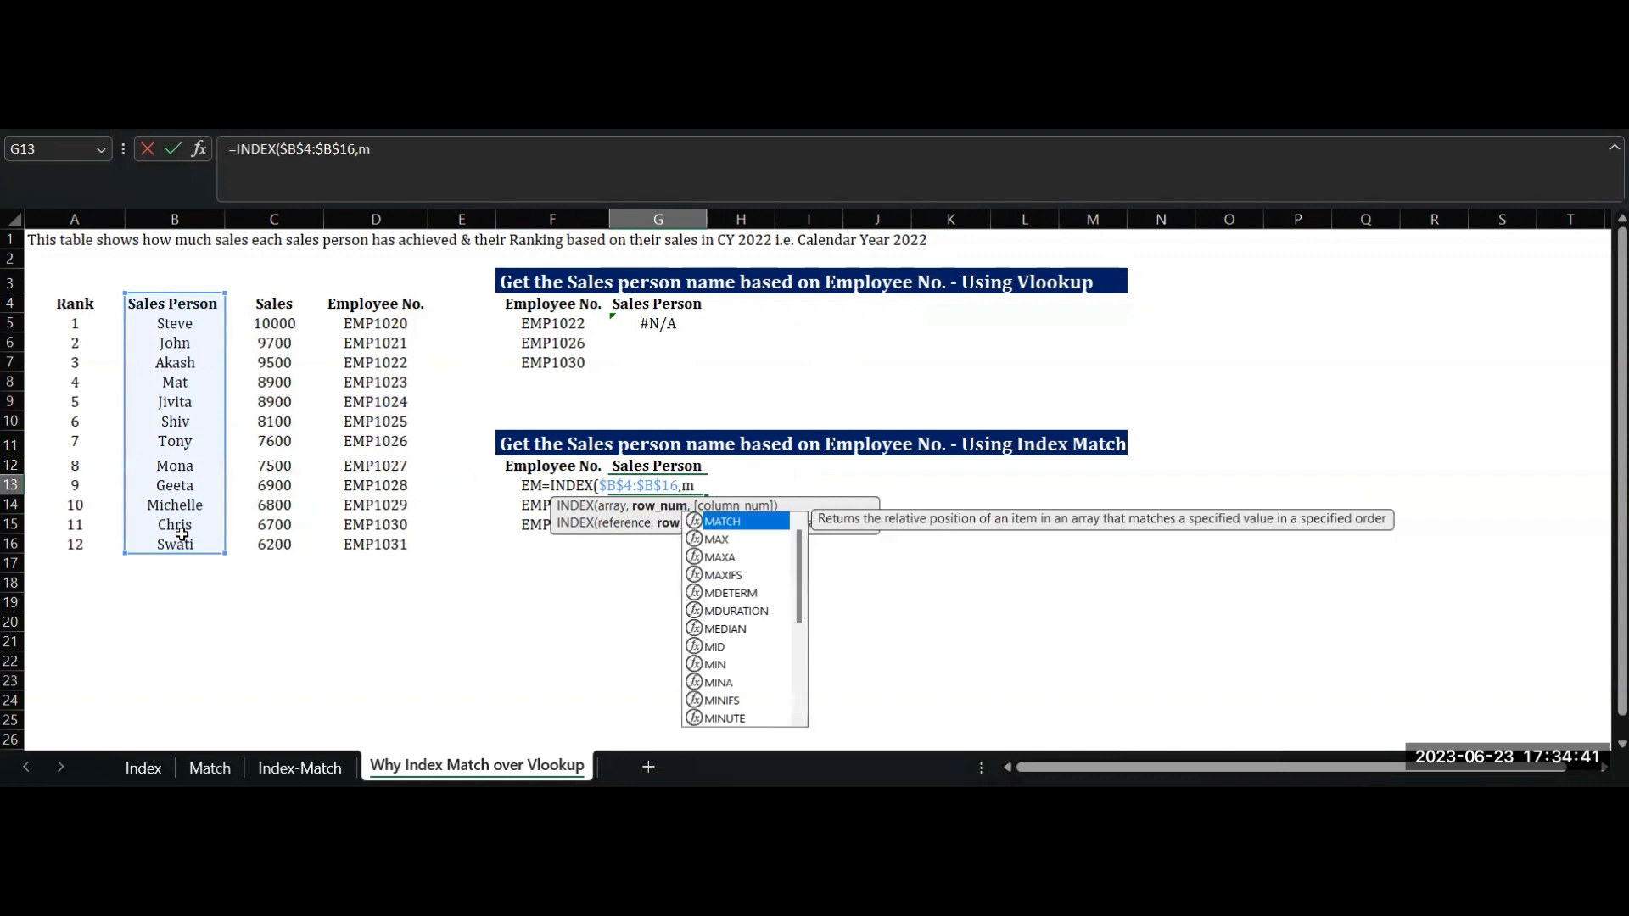
type("ac")
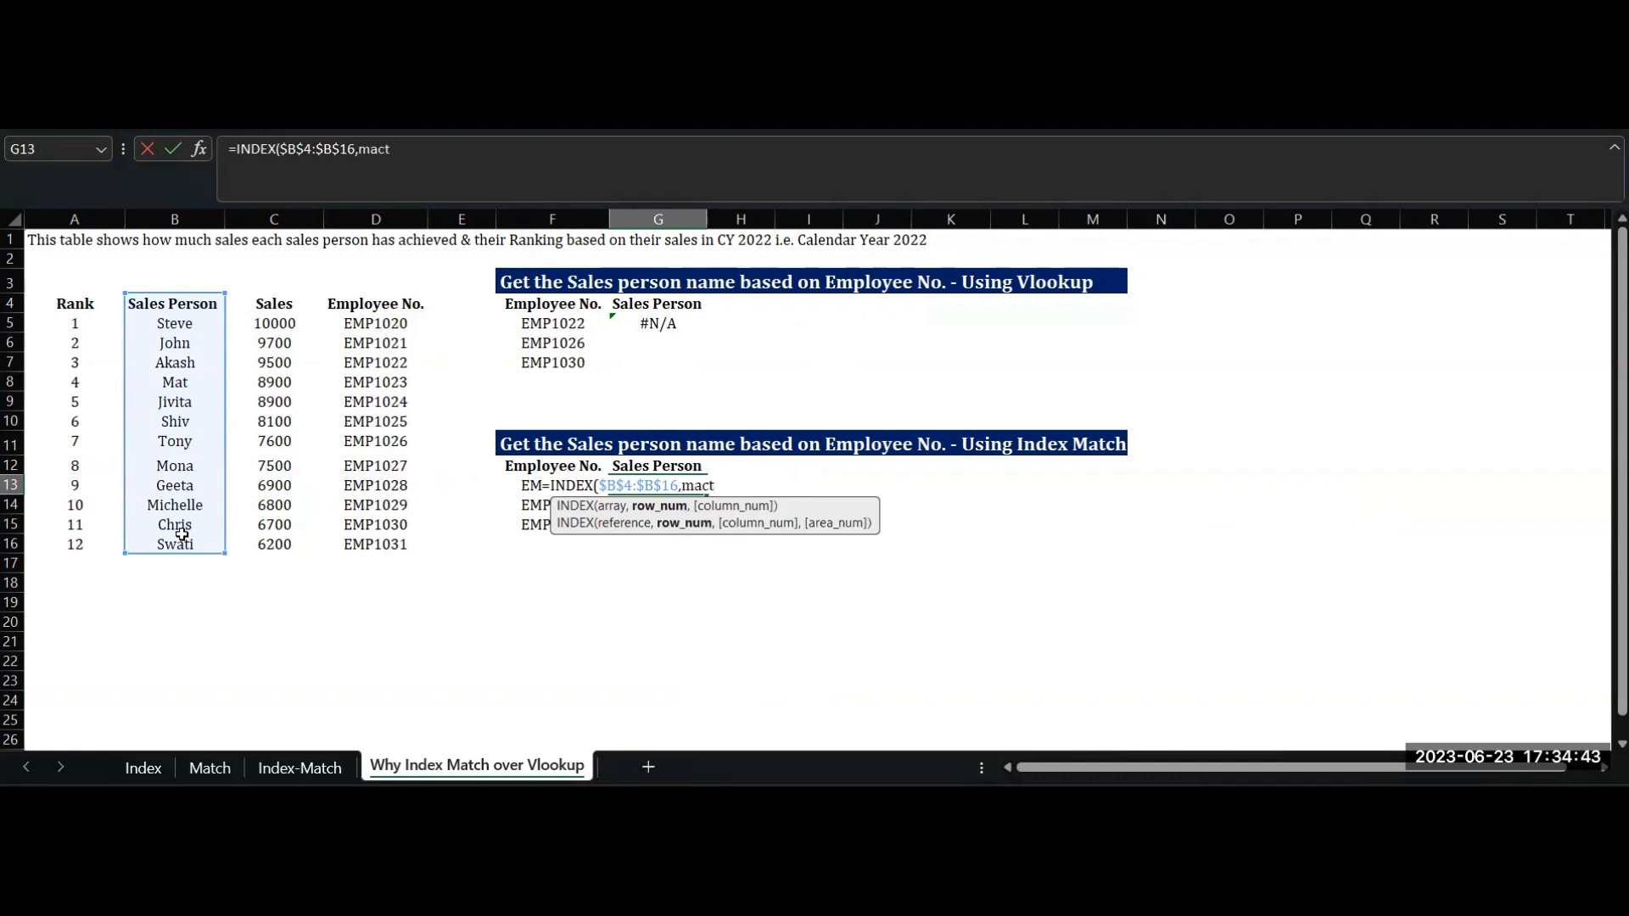
key("BackSpace")
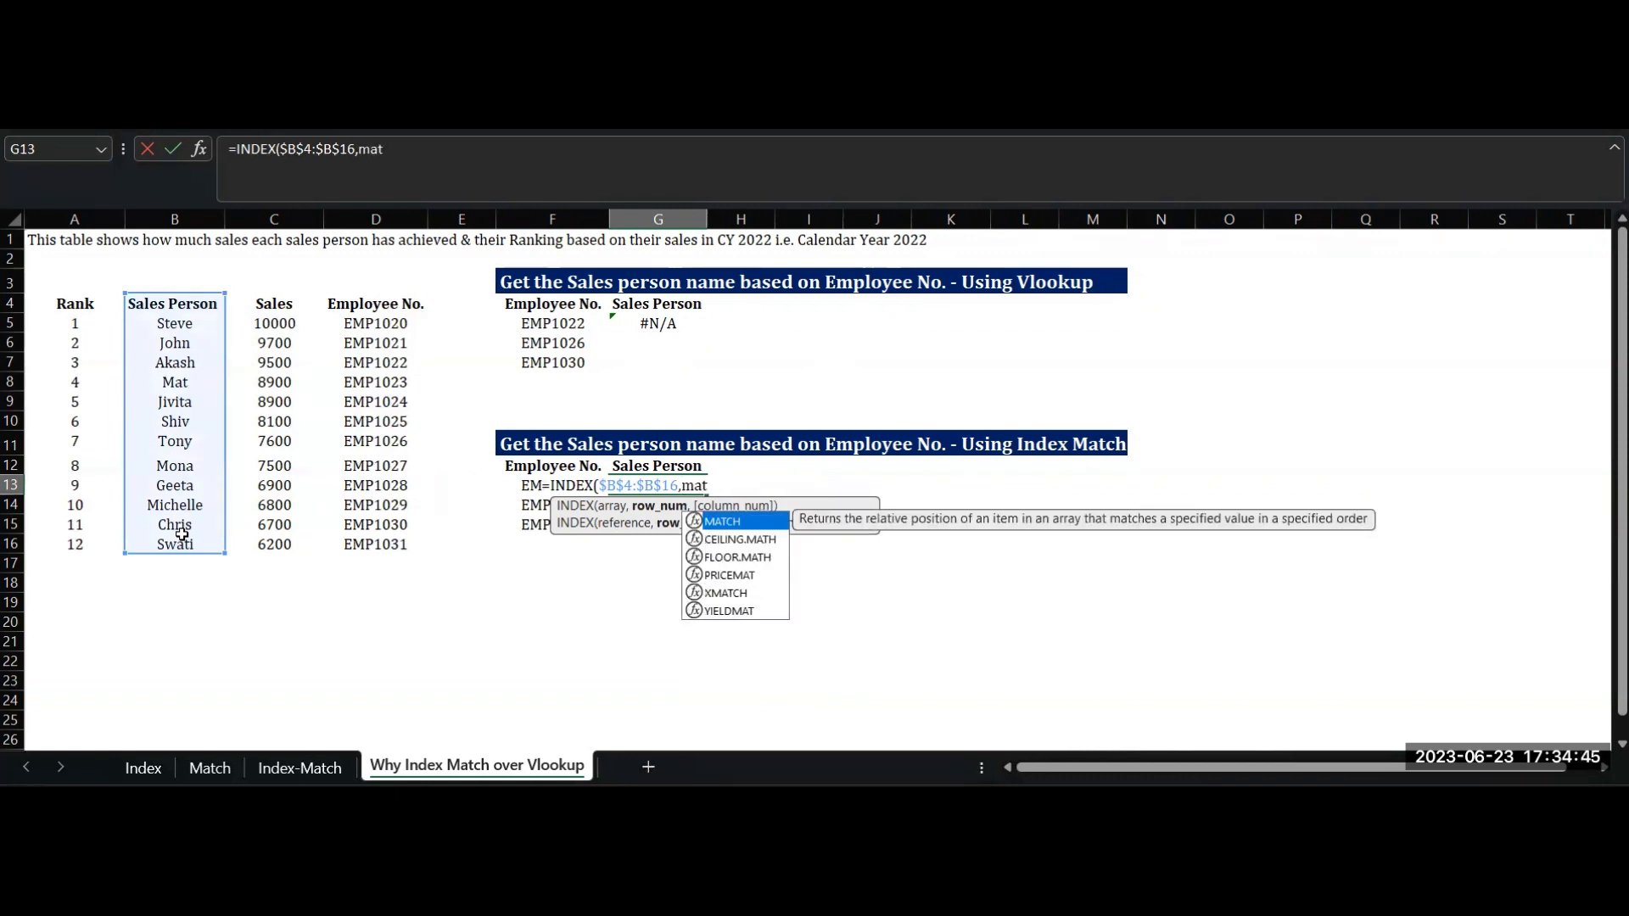
key("Tab")
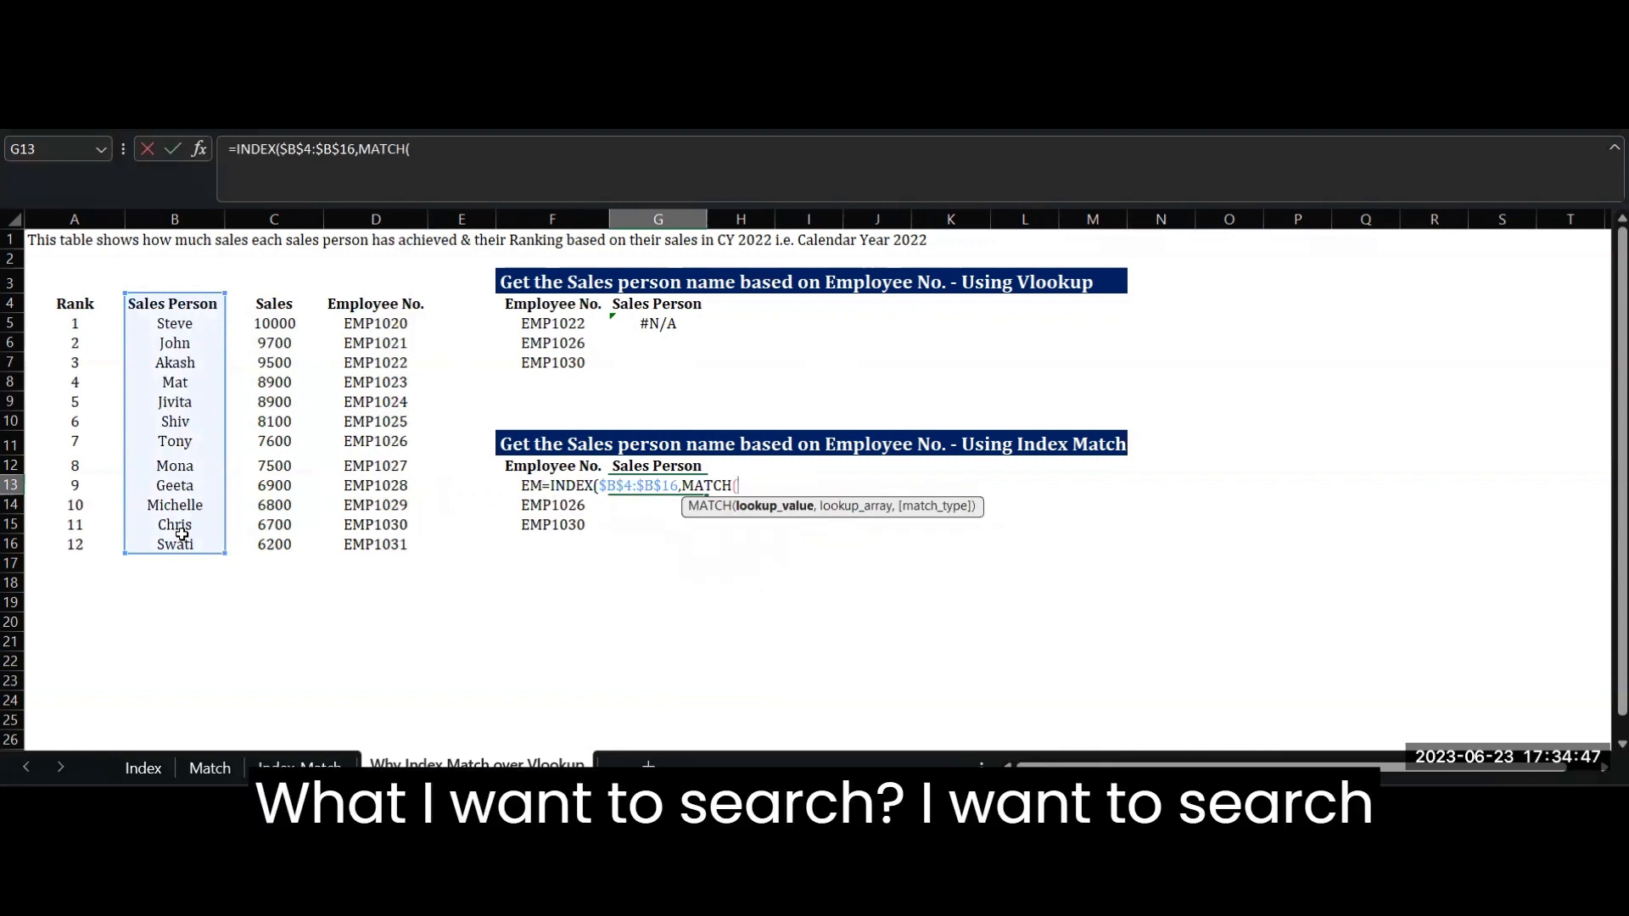
key("Left")
key("Left")
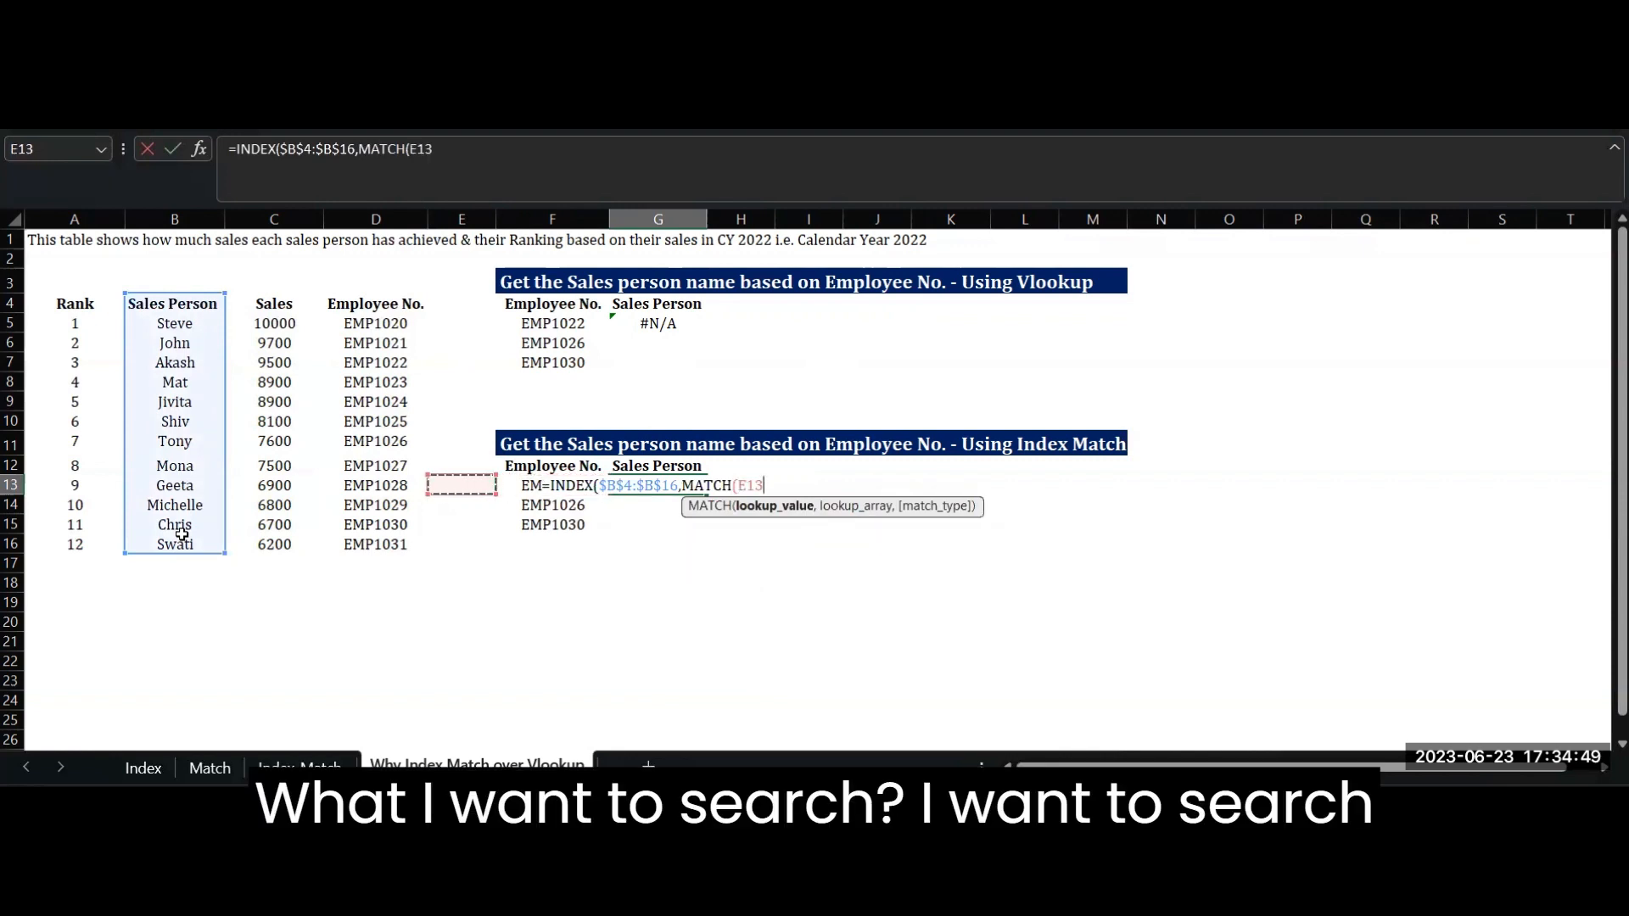
key("Right")
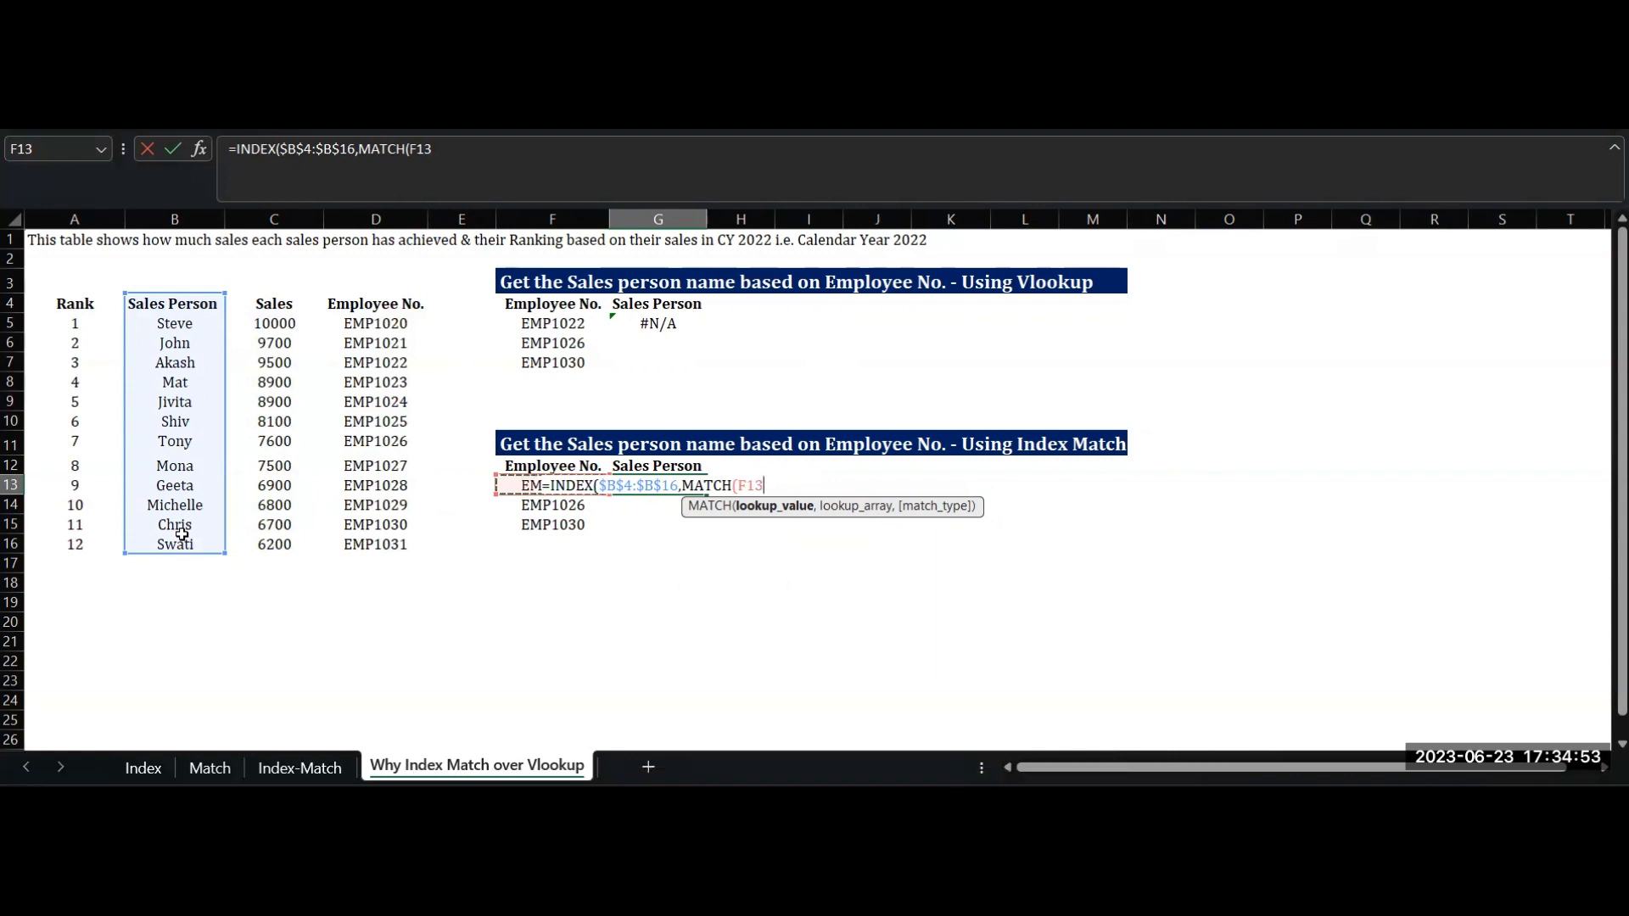
type(",")
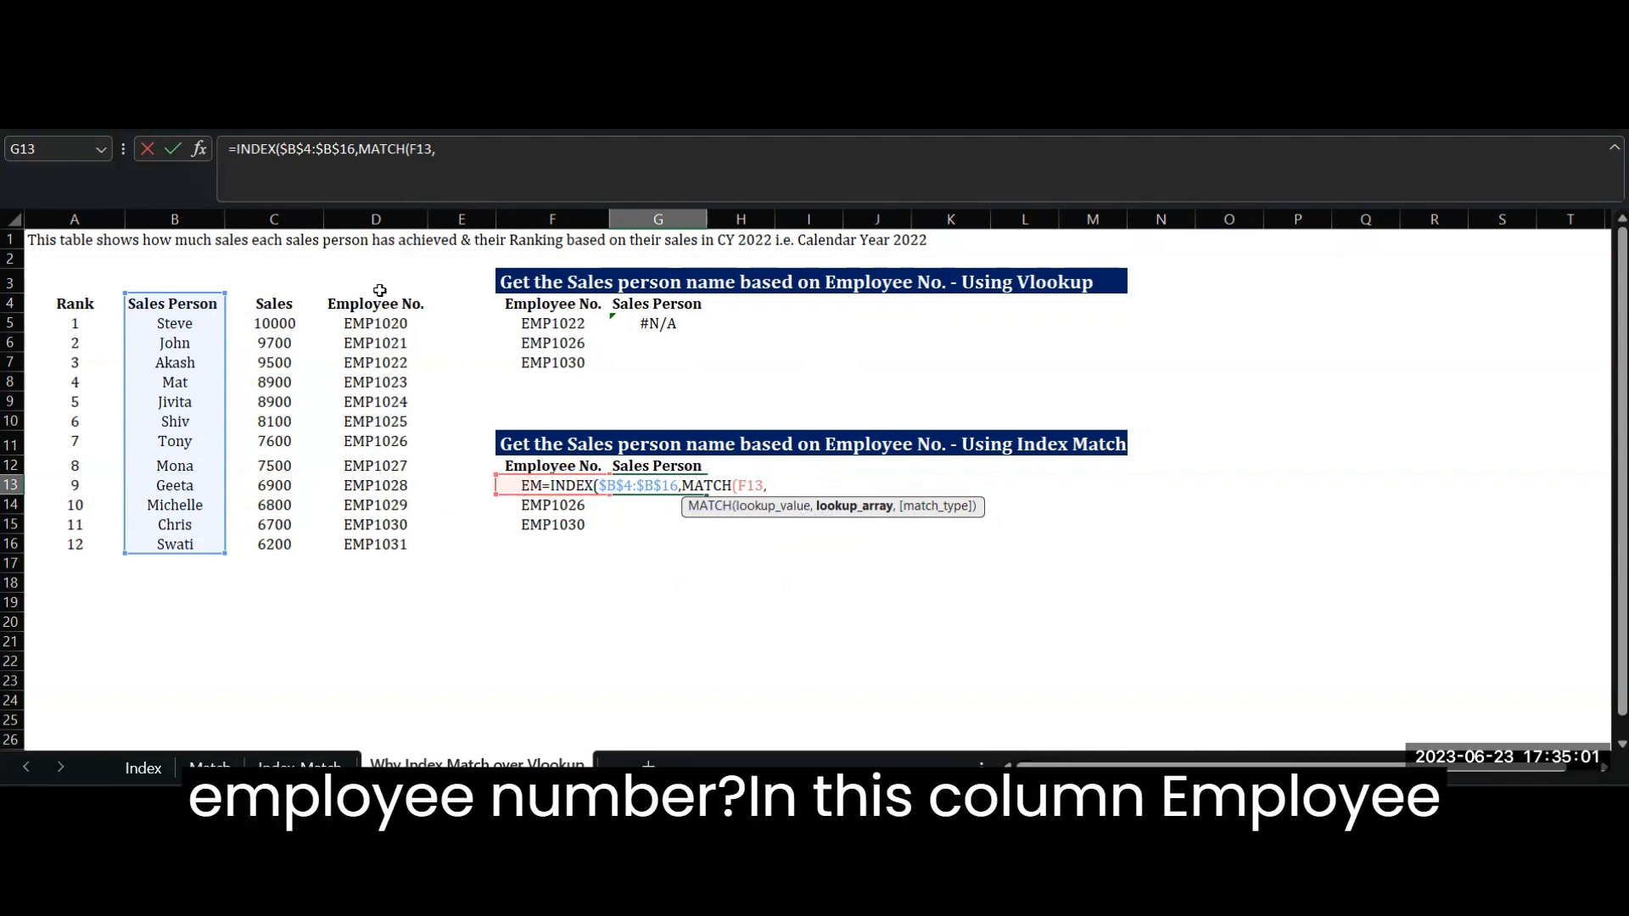
left_click_drag(376, 303, 381, 541)
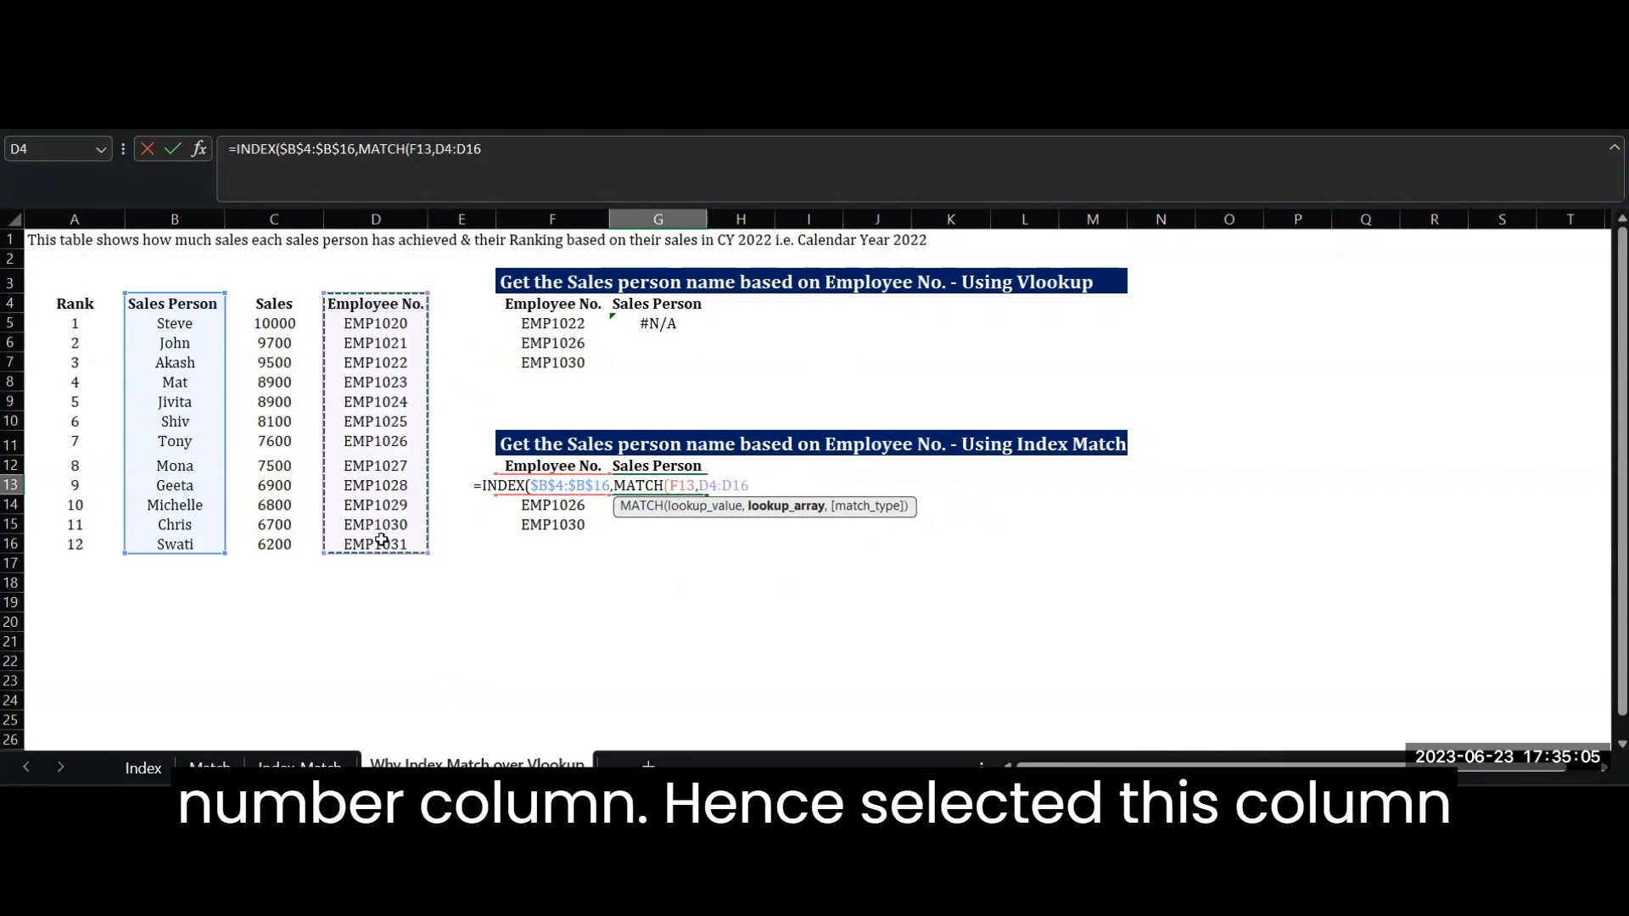
key("F4")
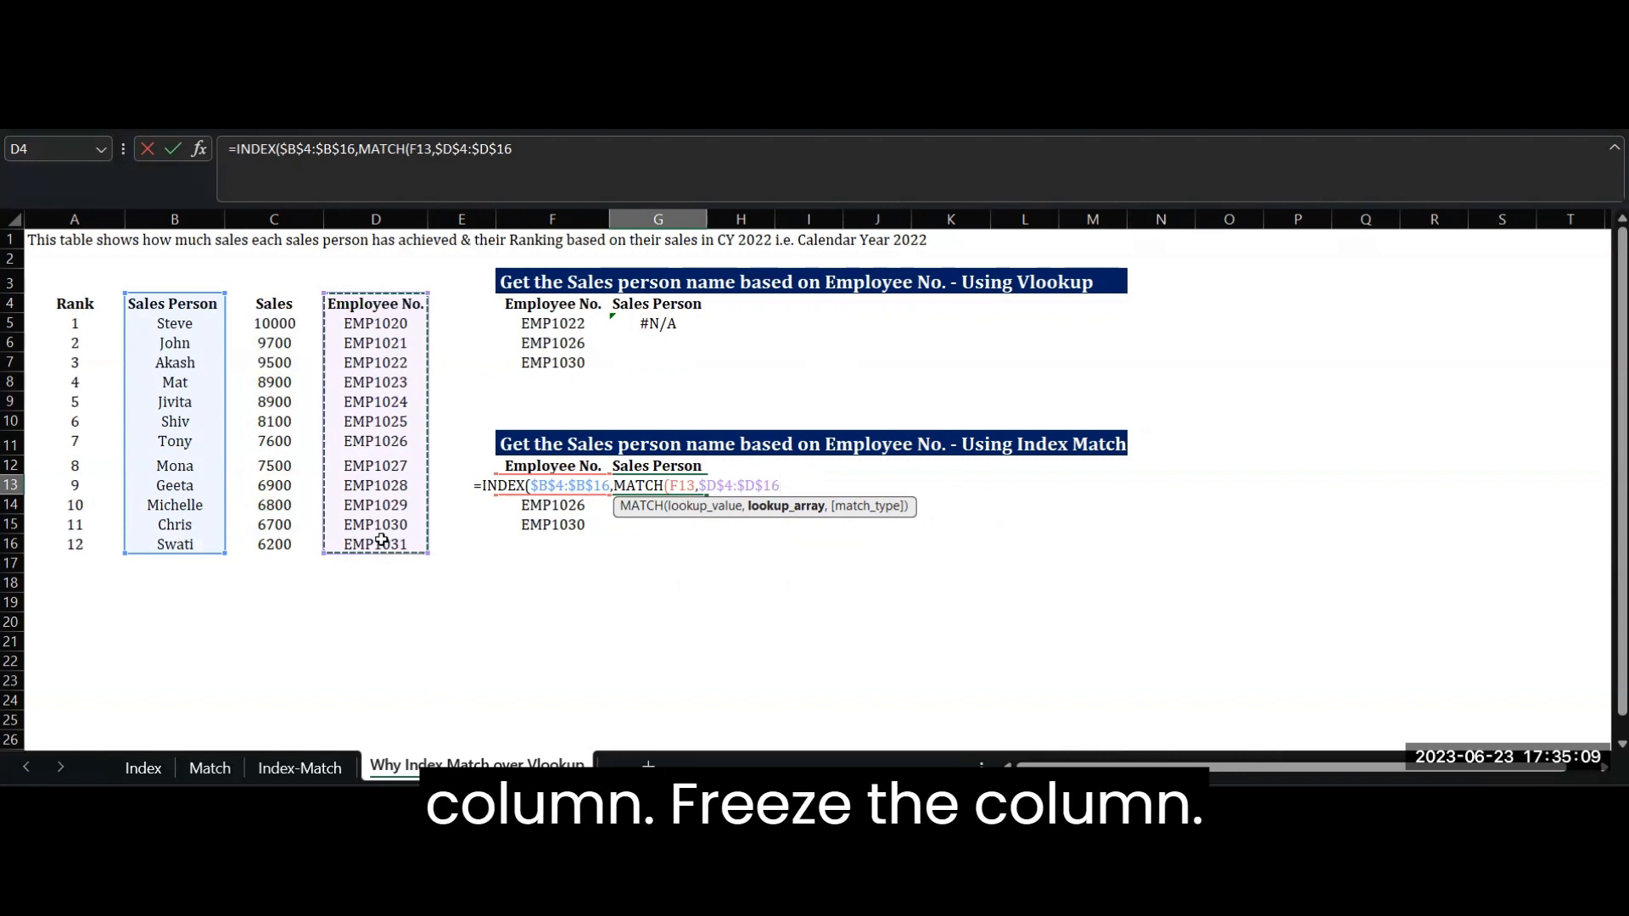
type(",0")
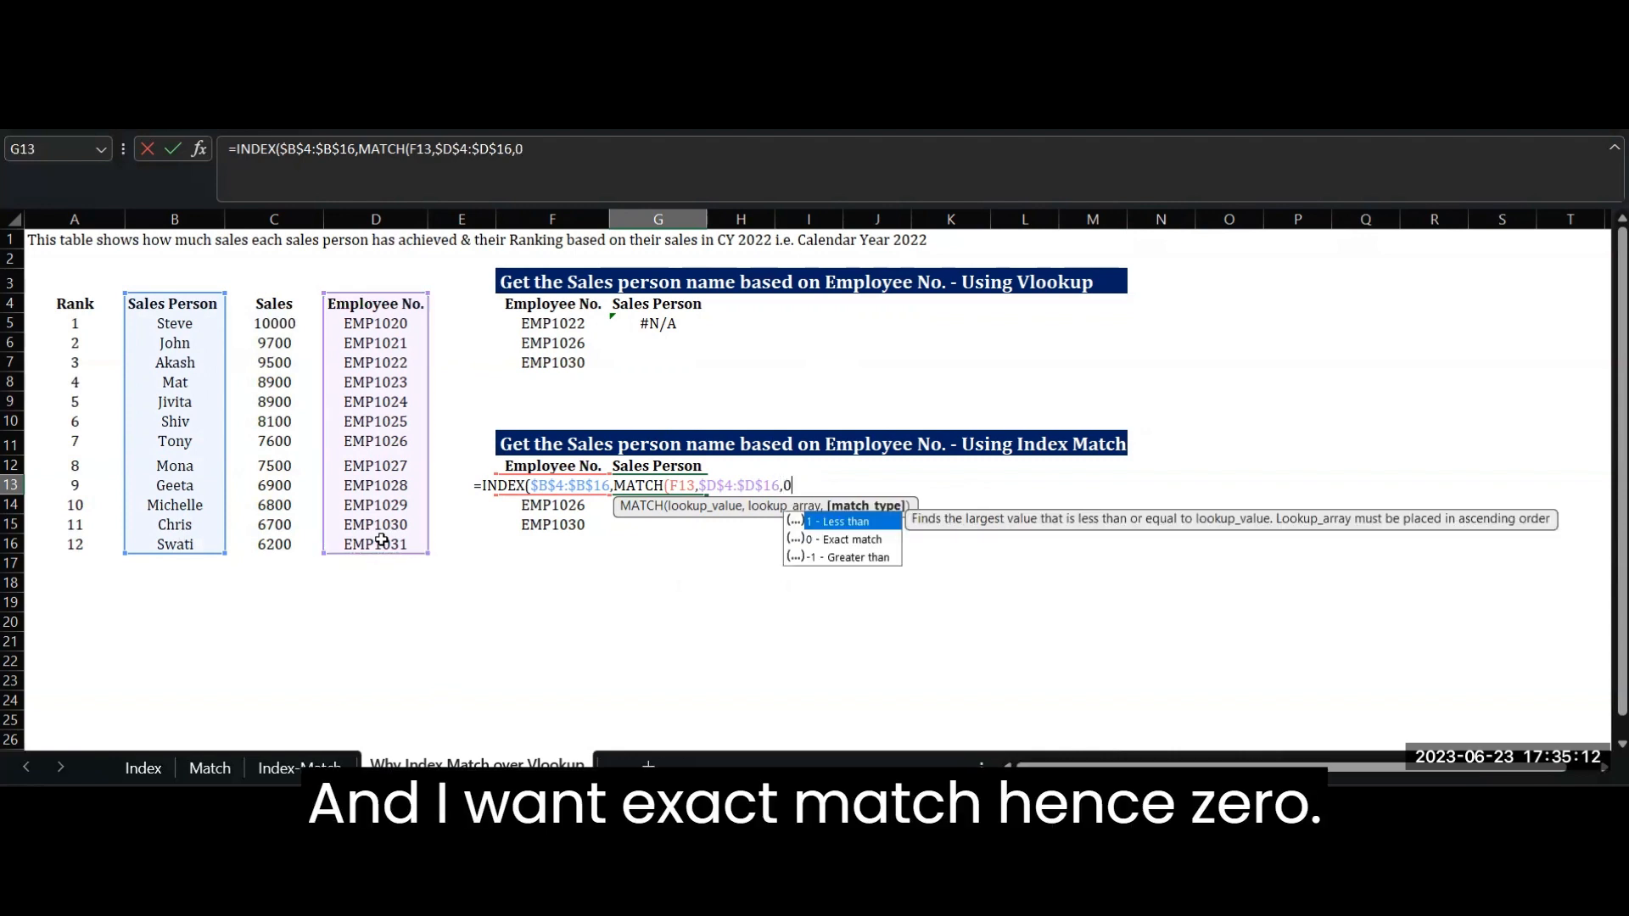
type(")")
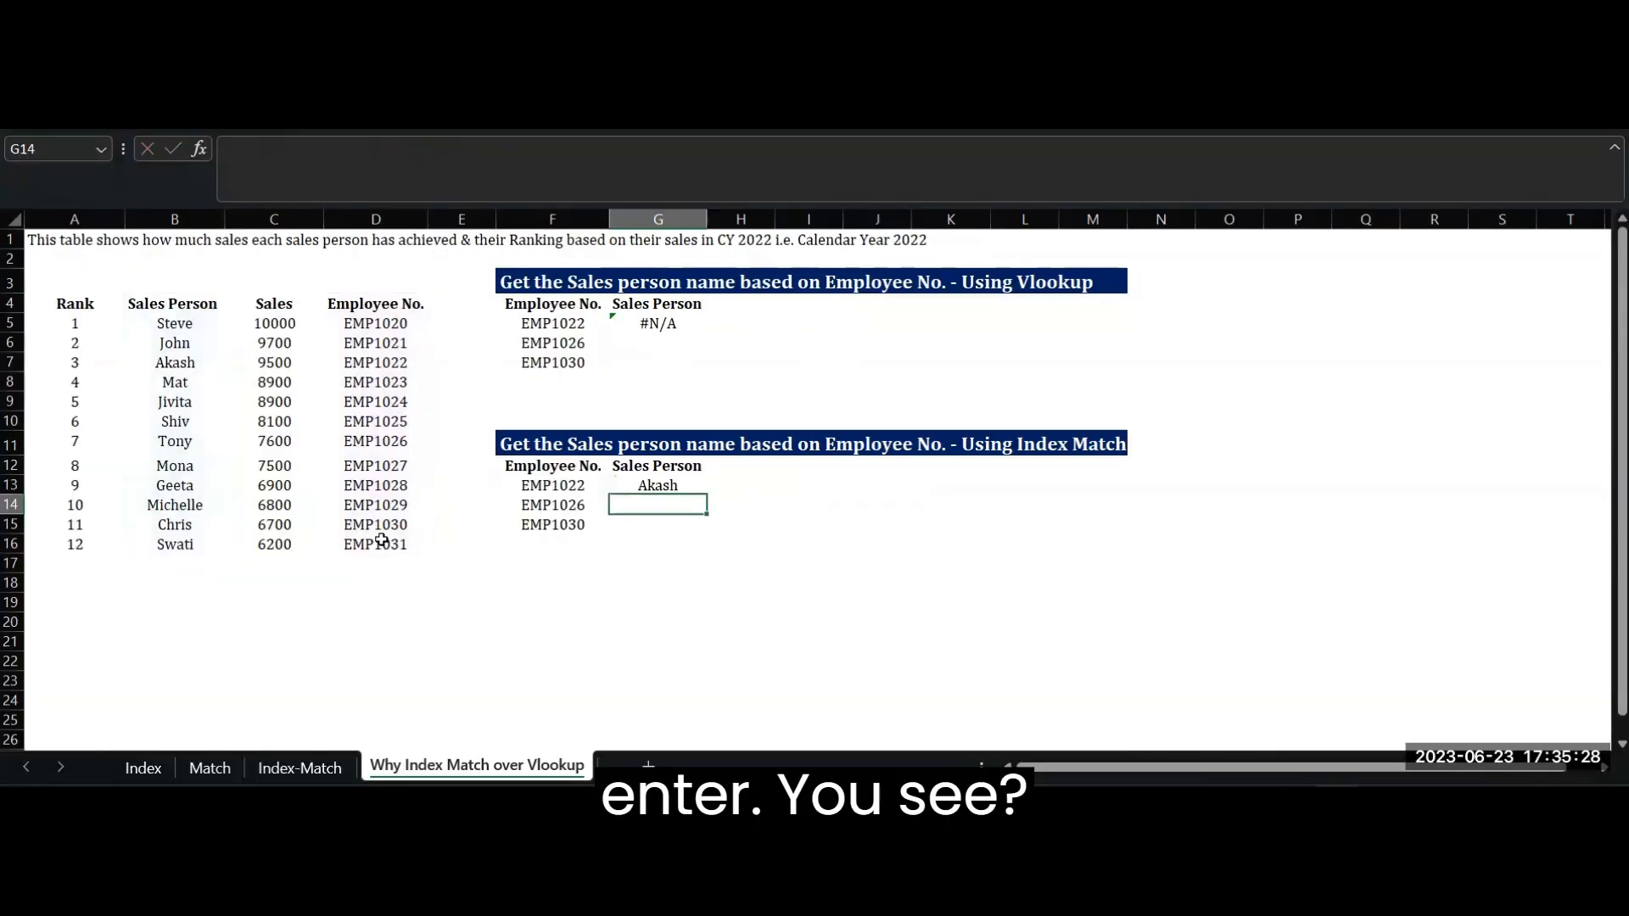
key("Up")
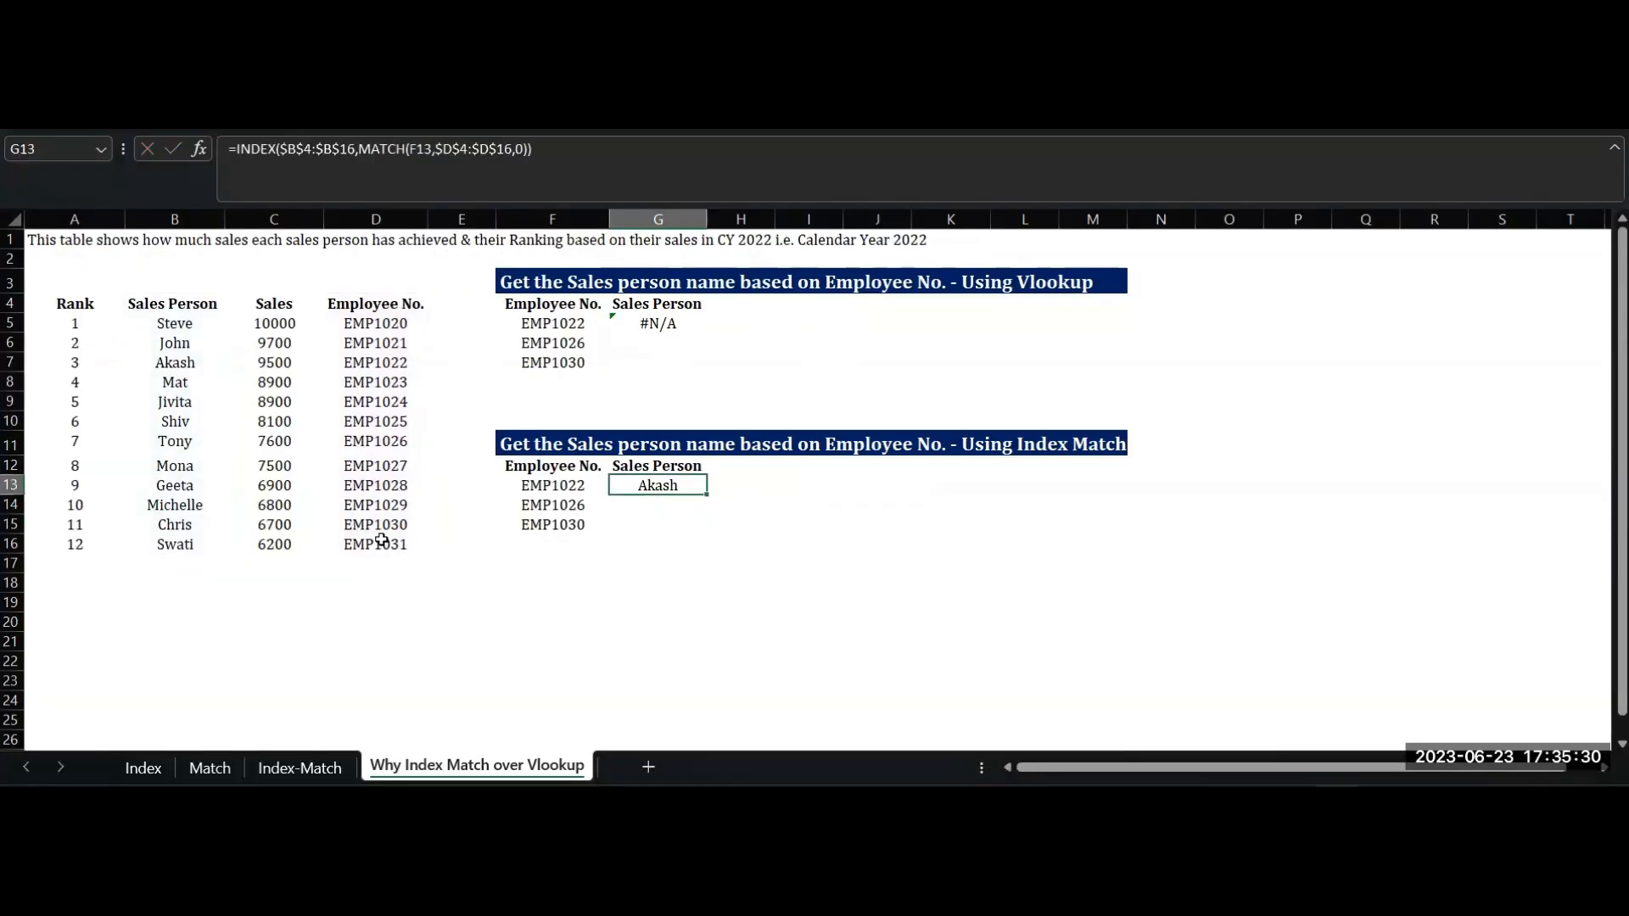